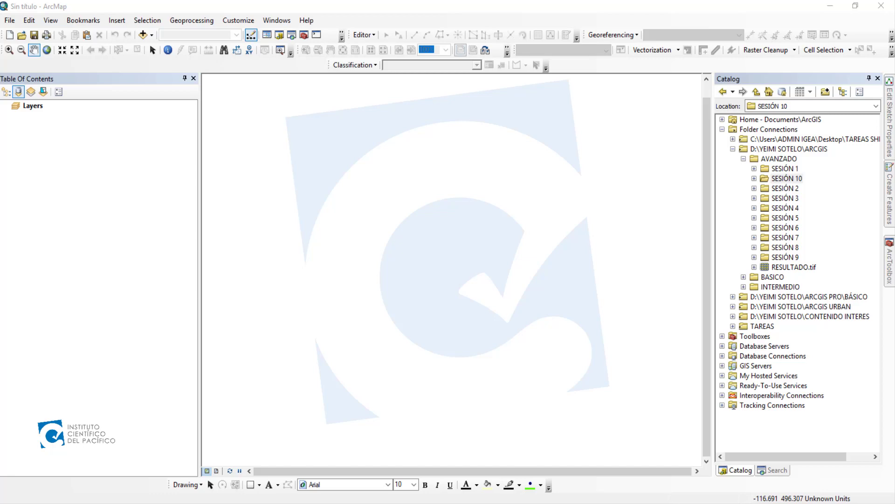
# - Add Parcelas.tif from SESIÓN 1, EJEMPLO 7, 01-ARCHIVOS UTILIZADOS-DATA to the map as a layer
pyautogui.click(753, 169)
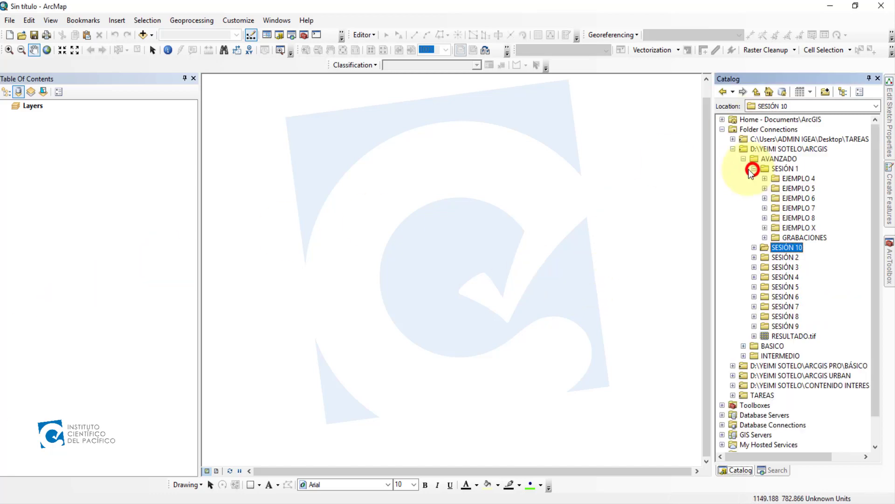
pyautogui.click(765, 208)
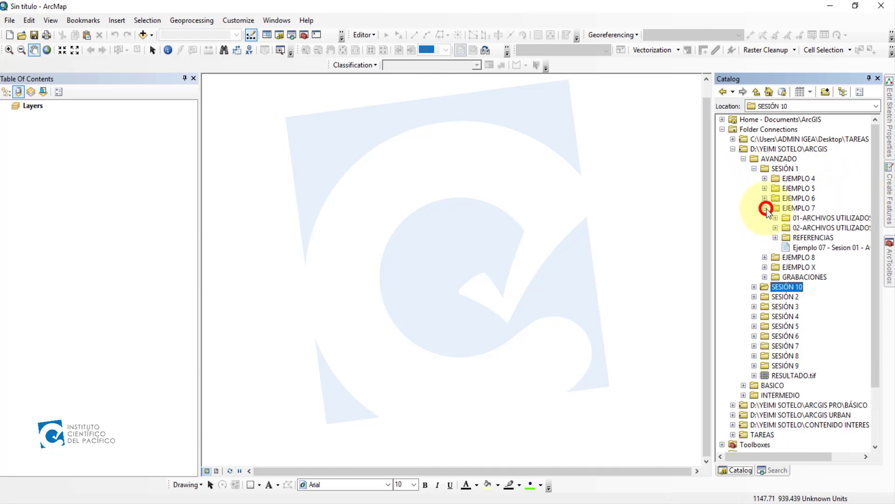
pyautogui.click(773, 217)
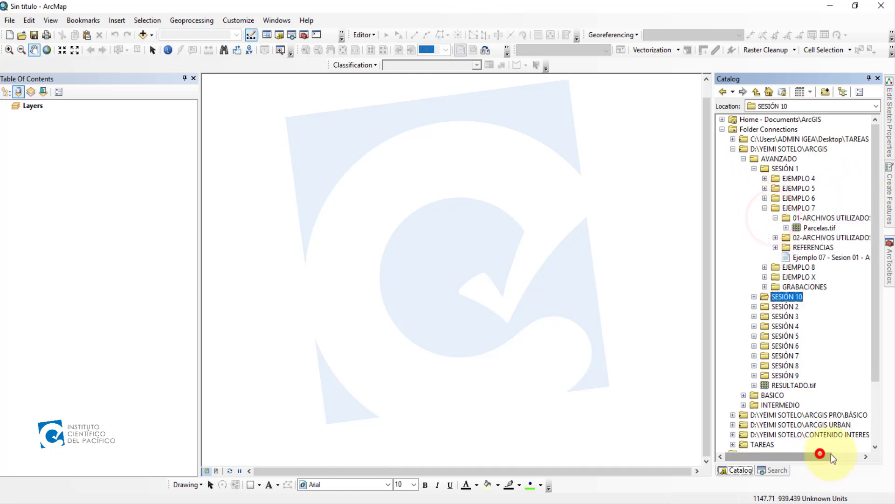
pyautogui.moveTo(831, 454); pyautogui.dragTo(858, 456)
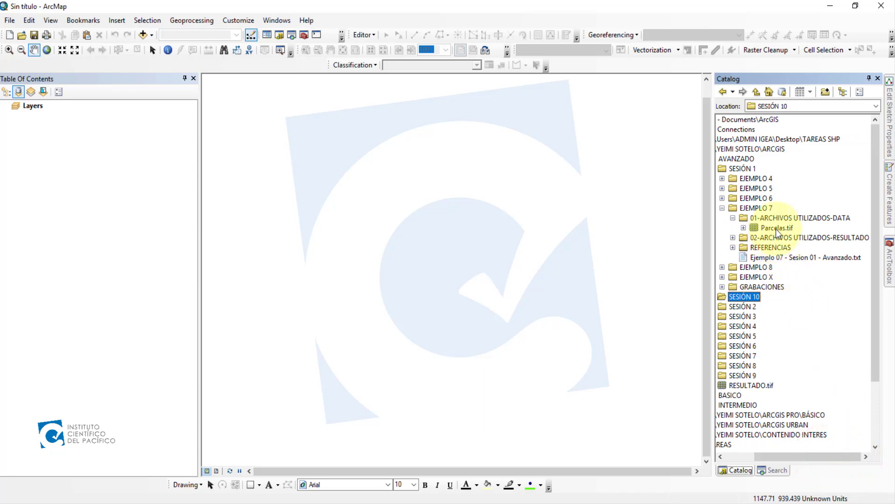
pyautogui.moveTo(778, 229); pyautogui.dragTo(634, 217)
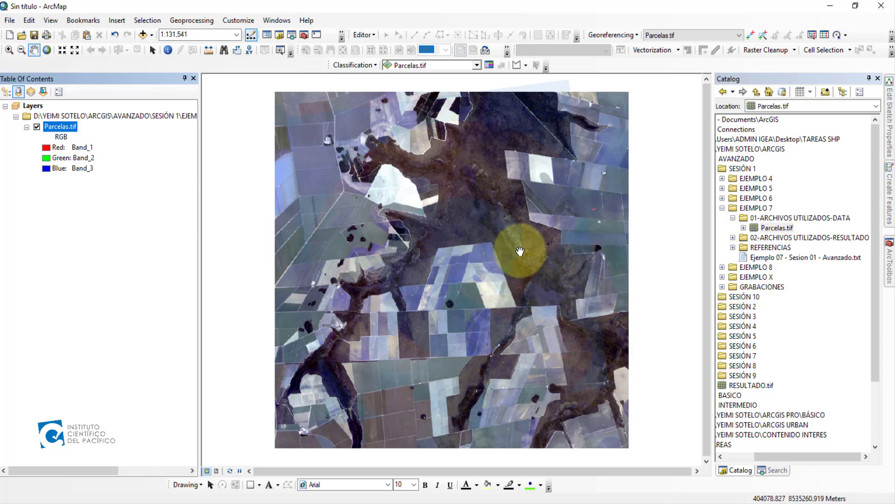
pyautogui.scroll(5, 520, 251)
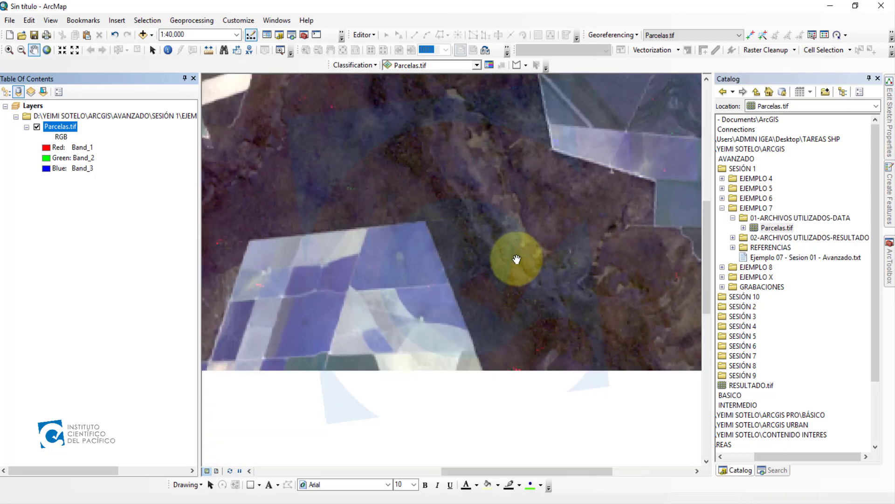
pyautogui.scroll(-2, 520, 270)
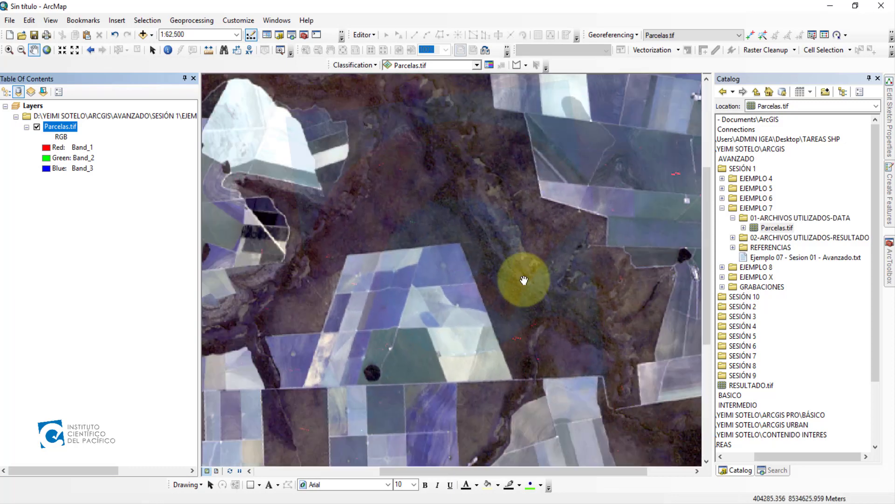
pyautogui.scroll(-1, 515, 263)
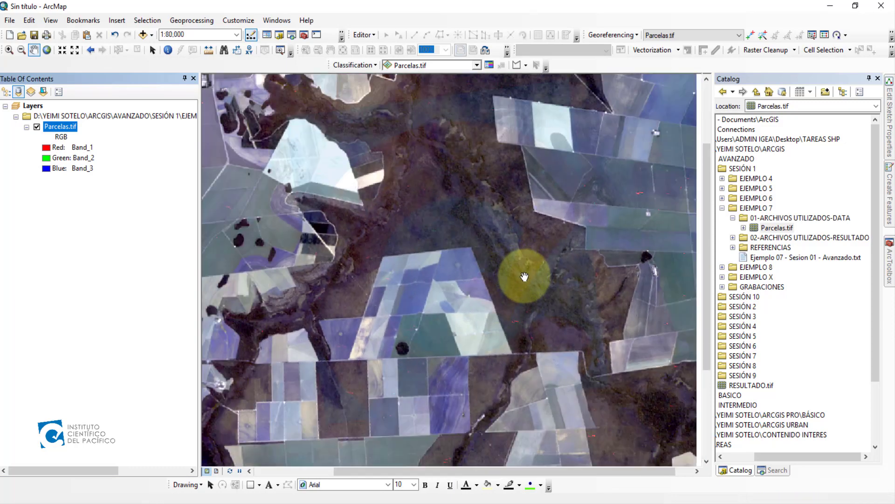
pyautogui.scroll(-2, 525, 277)
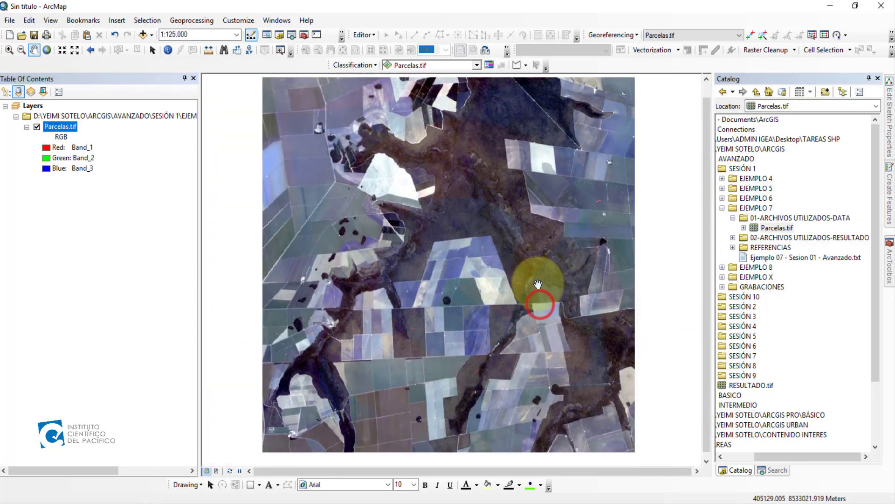
pyautogui.scroll(-1, 538, 284)
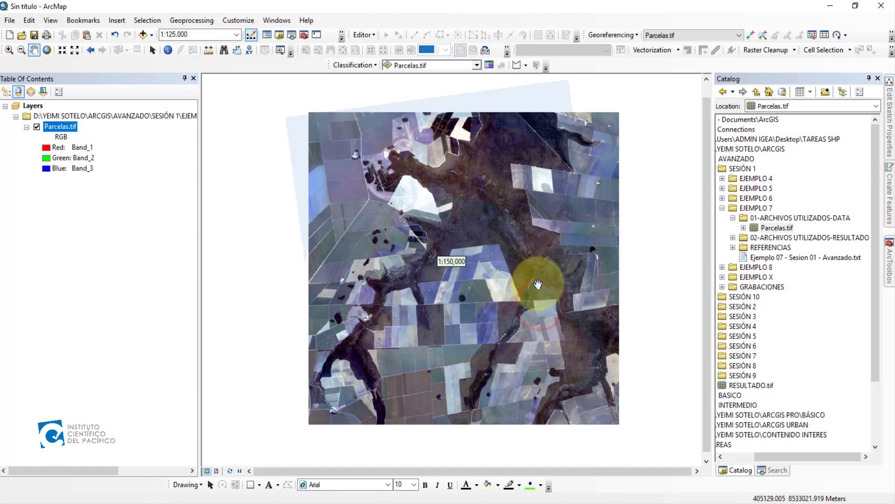
# - Set the Parcelas.tif RGB composite to Band_4 for red, Band_3 for green and Band_2 for blue, and apply it
pyautogui.rightClick(83, 128)
pyautogui.click(150, 296)
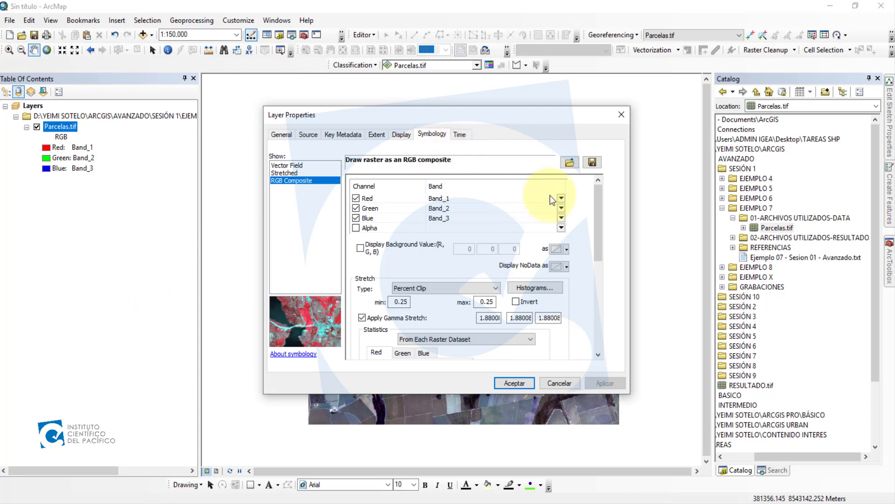
pyautogui.click(561, 198)
pyautogui.click(463, 238)
pyautogui.click(560, 209)
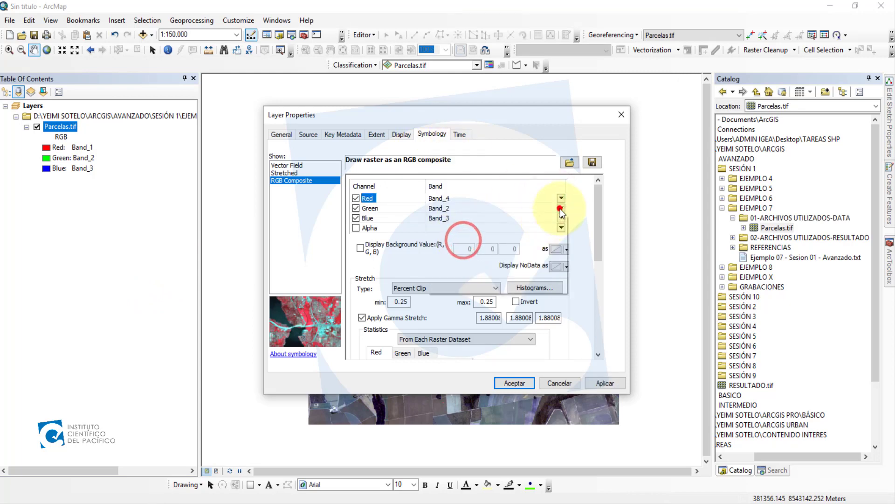
pyautogui.click(475, 239)
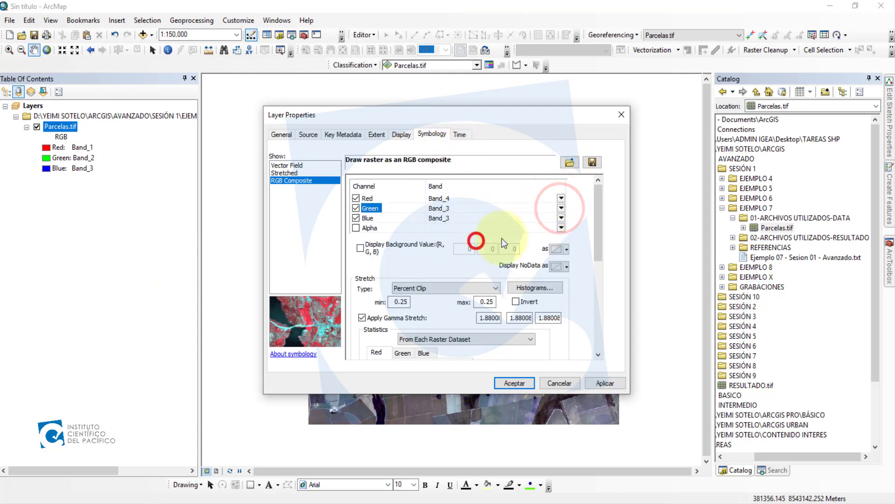
pyautogui.click(561, 218)
pyautogui.click(410, 238)
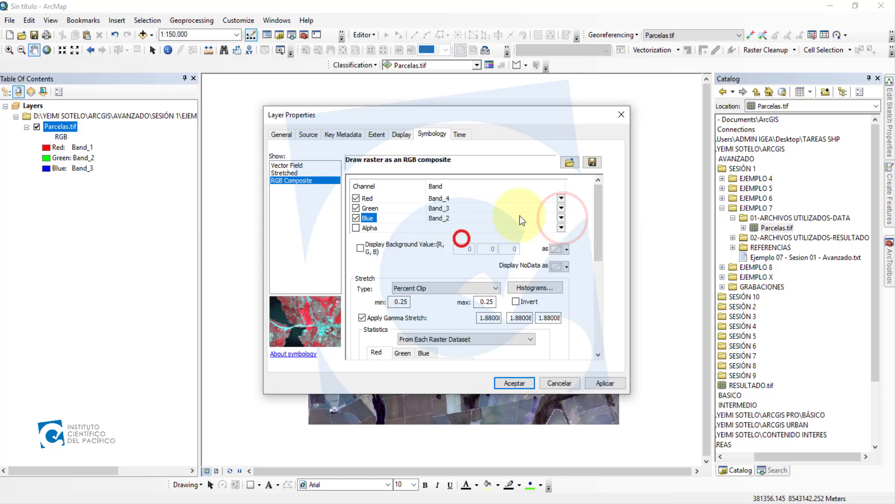
pyautogui.click(601, 383)
pyautogui.click(518, 383)
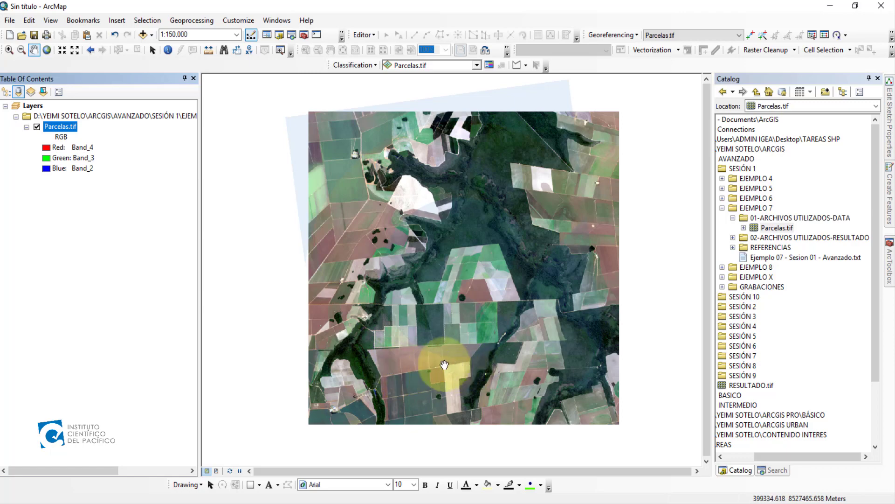
# - Examine the crop parcels, bare soil and dark vegetation across the Parcelas.tif image at several scales
pyautogui.scroll(-3, 390, 369)
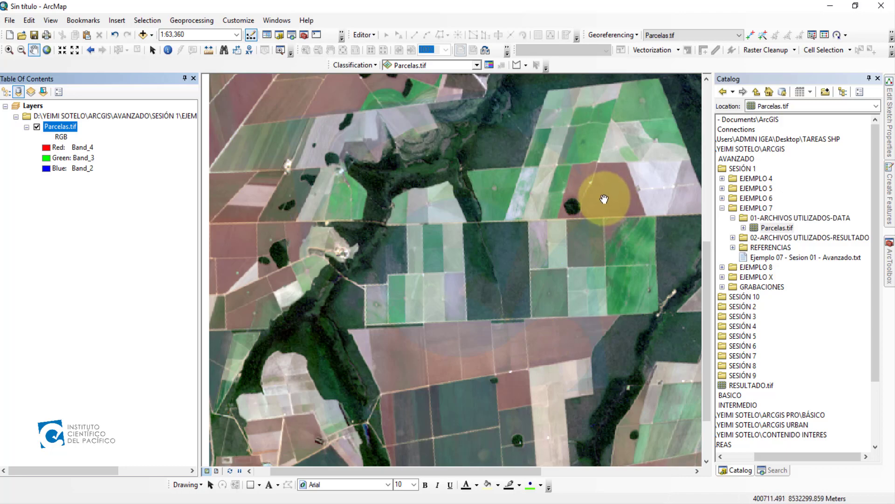
pyautogui.scroll(2, 495, 277)
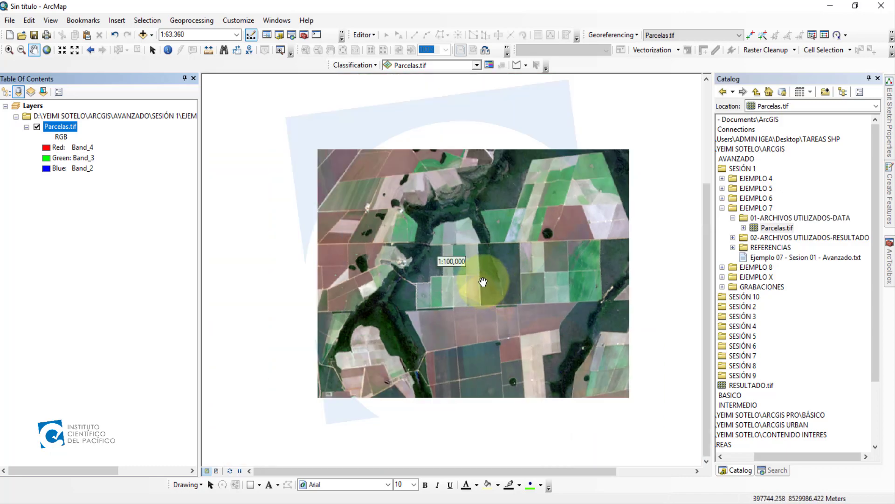
pyautogui.scroll(-2, 419, 359)
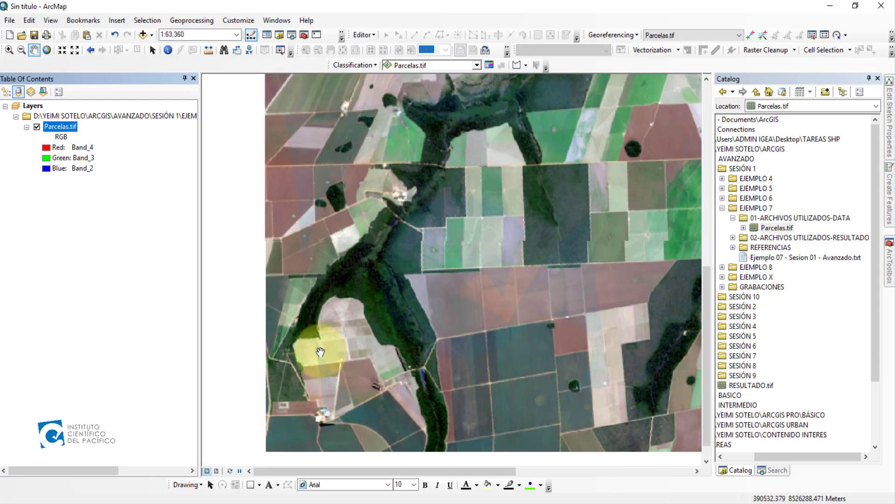
pyautogui.scroll(-1, 315, 355)
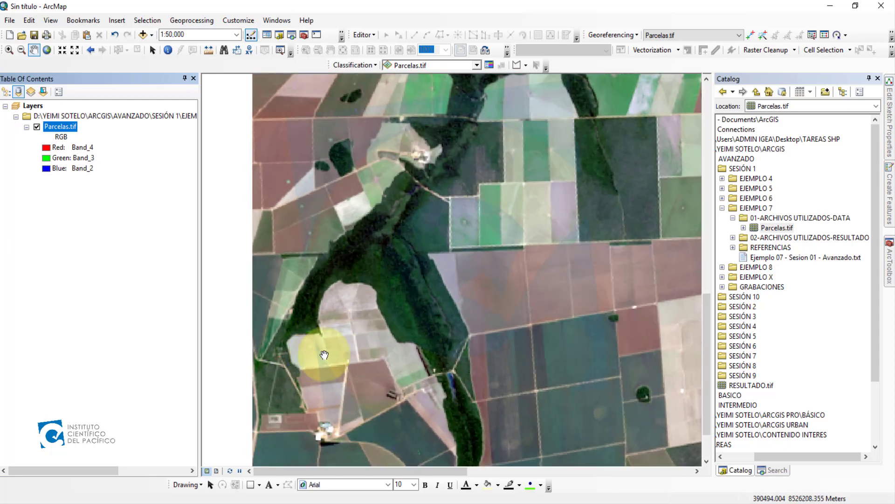
pyautogui.scroll(-2, 369, 356)
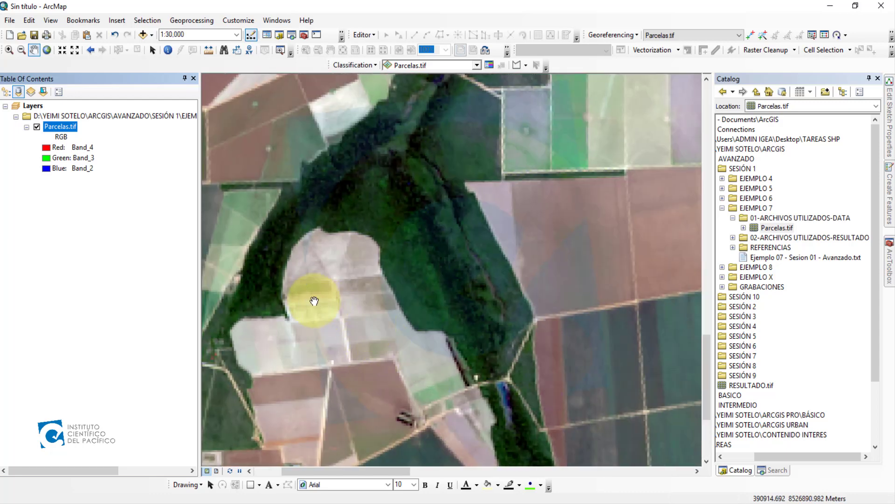
pyautogui.scroll(3, 373, 345)
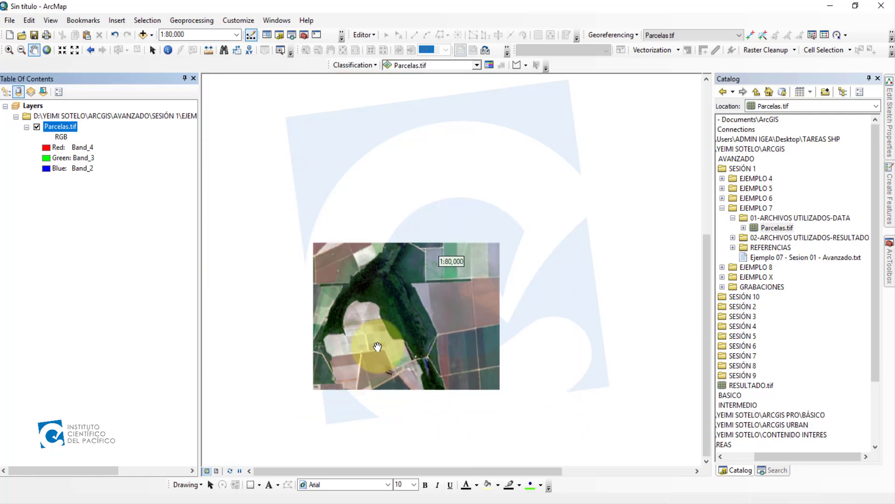
pyautogui.scroll(2, 371, 344)
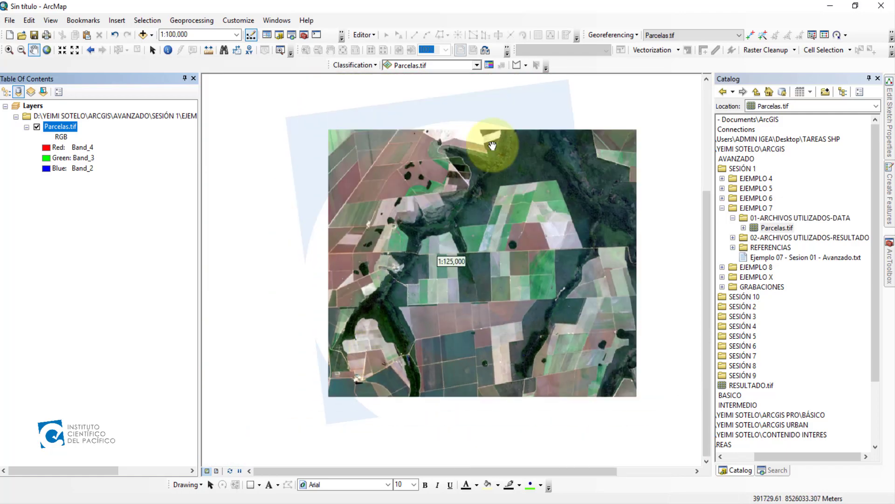
pyautogui.moveTo(482, 154); pyautogui.dragTo(472, 255)
pyautogui.scroll(-3, 456, 226)
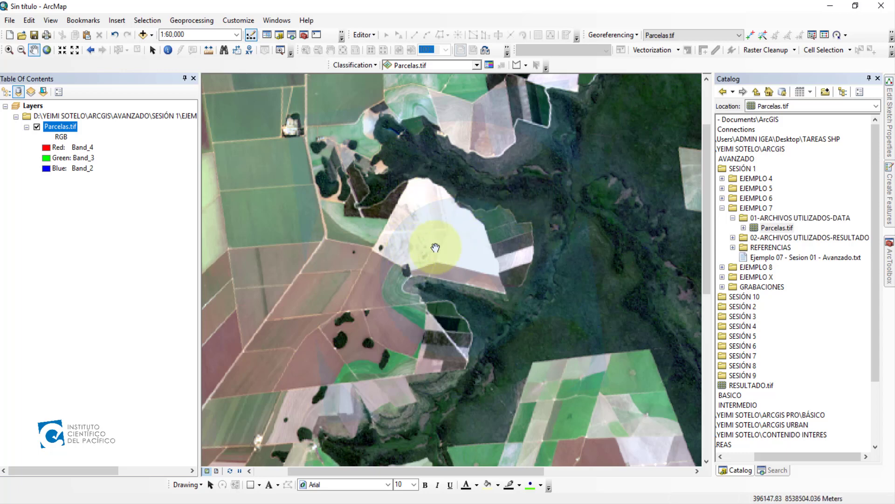
pyautogui.scroll(1, 430, 247)
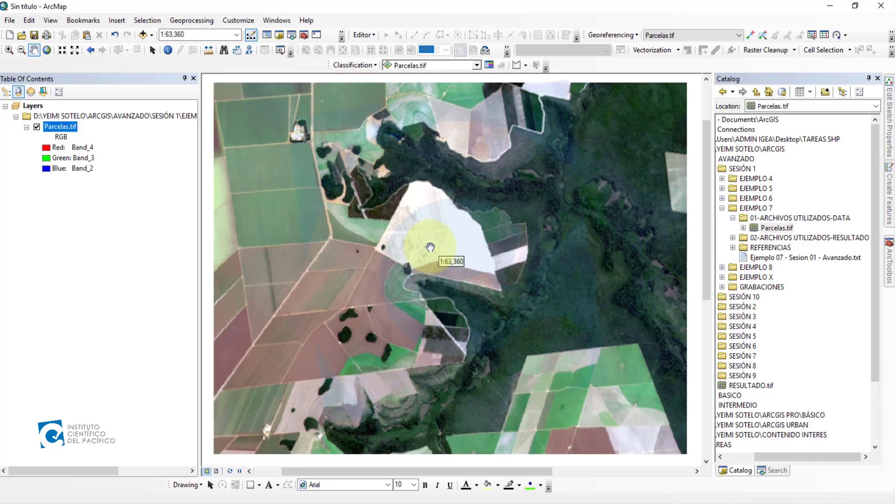
pyautogui.scroll(2, 429, 247)
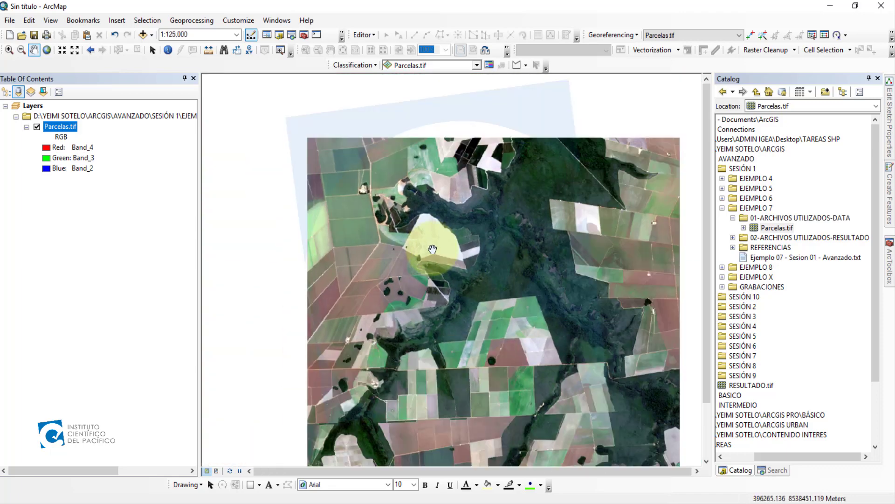
pyautogui.scroll(1, 438, 254)
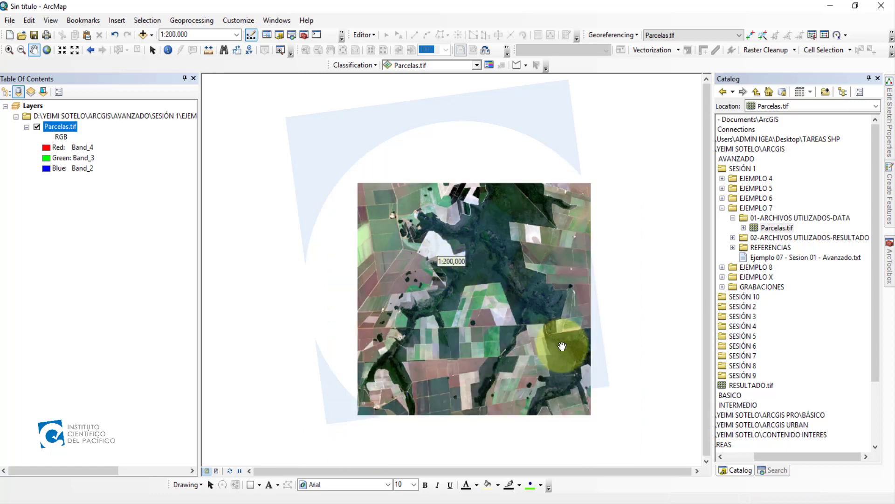
pyautogui.scroll(1, 557, 329)
pyautogui.scroll(-1, 528, 325)
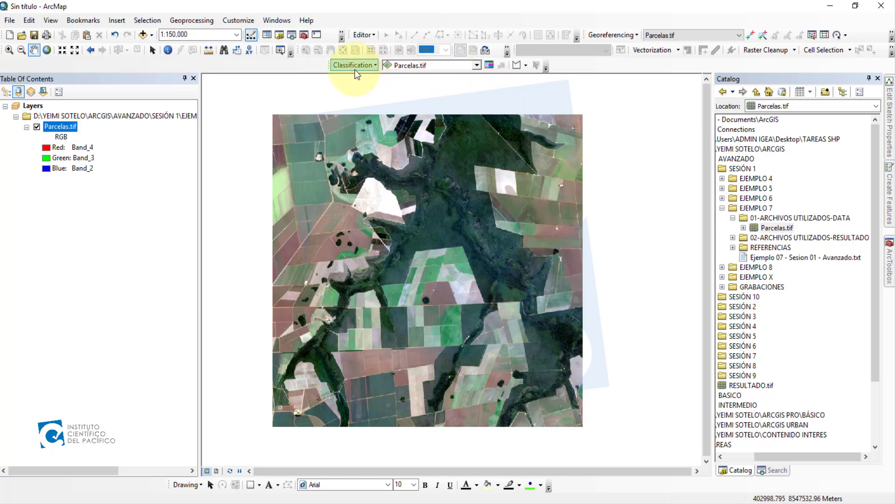
# - Open the Training Sample Manager and draw a training polygon of about 76 pixels on the dark vegetation north of the central green parcels
pyautogui.click(488, 66)
pyautogui.moveTo(342, 220); pyautogui.dragTo(298, 210)
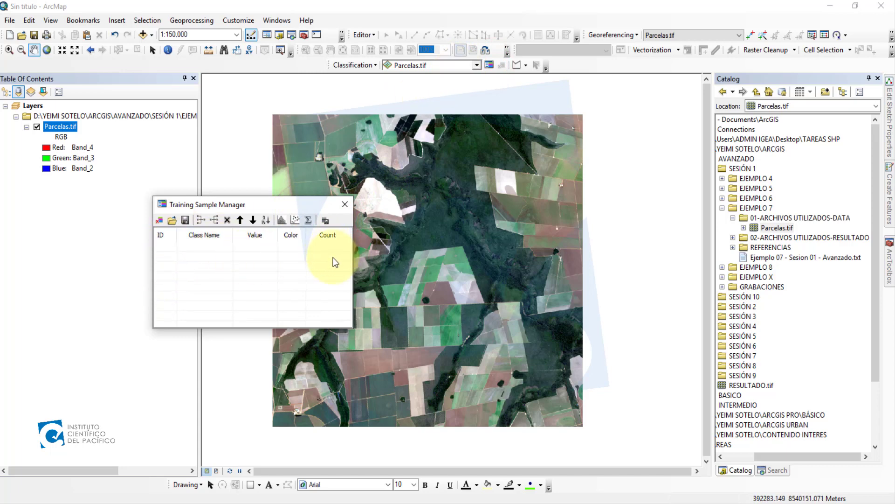
pyautogui.click(516, 69)
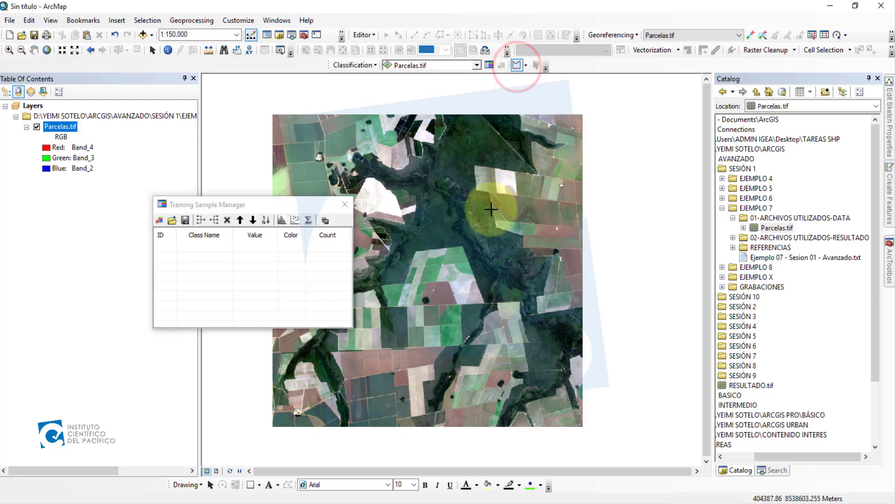
pyautogui.scroll(2, 462, 222)
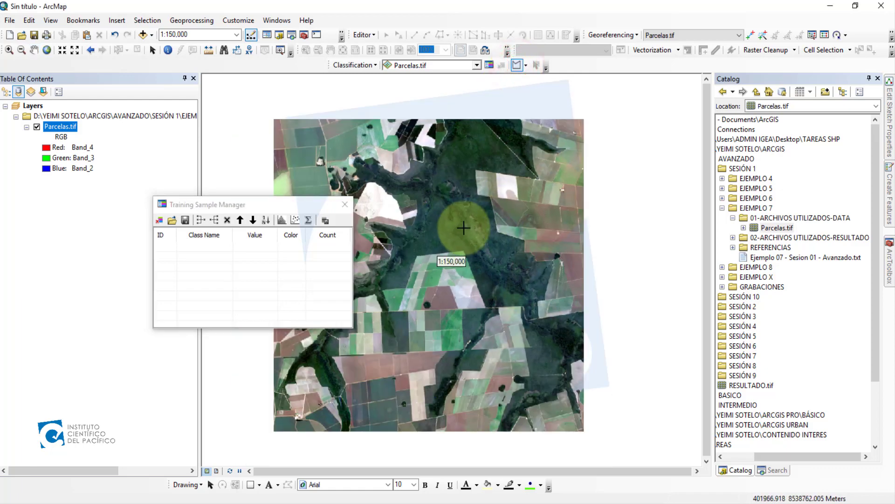
pyautogui.scroll(6, 462, 228)
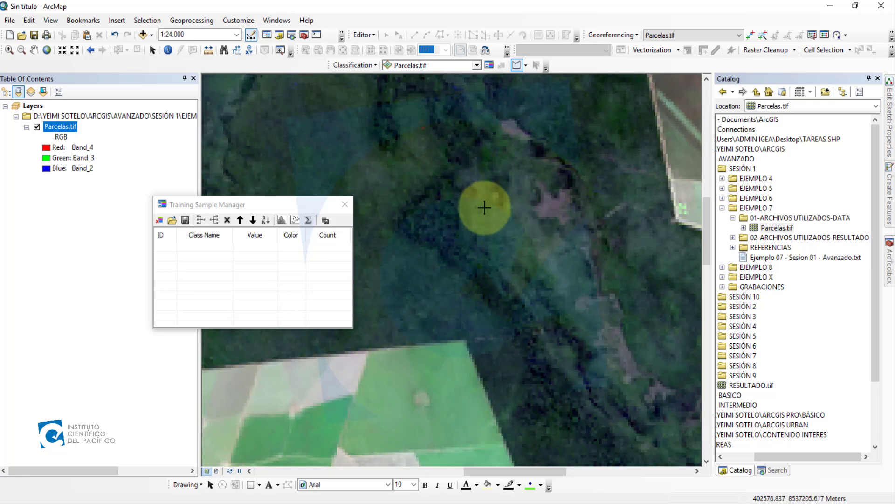
pyautogui.click(426, 225)
pyautogui.click(433, 201)
pyautogui.click(452, 208)
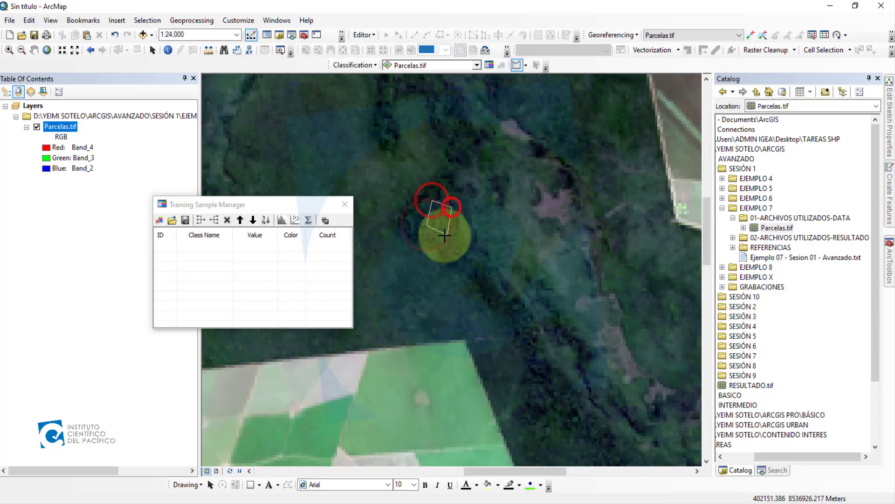
pyautogui.doubleClick(444, 237)
# - Draw a second training polygon of about 140 pixels on the dark vegetation southeast of the central green parcels
pyautogui.scroll(-2, 455, 243)
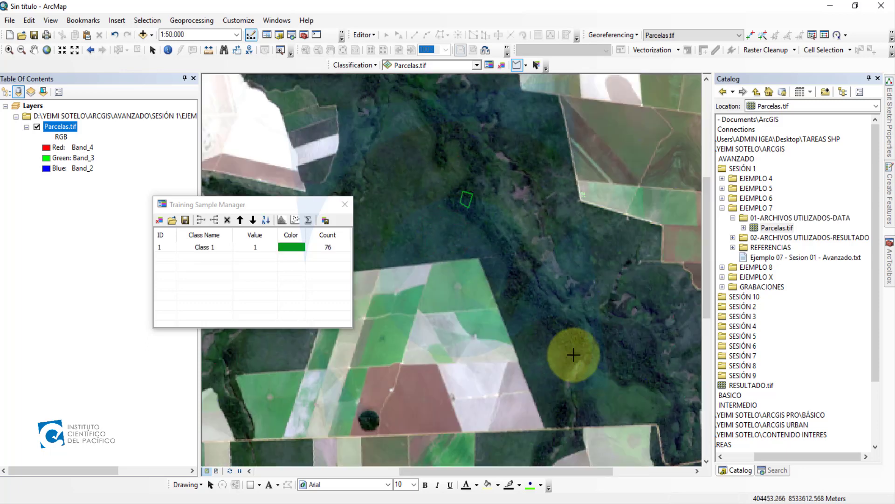
pyautogui.click(622, 353)
pyautogui.click(635, 350)
pyautogui.click(637, 364)
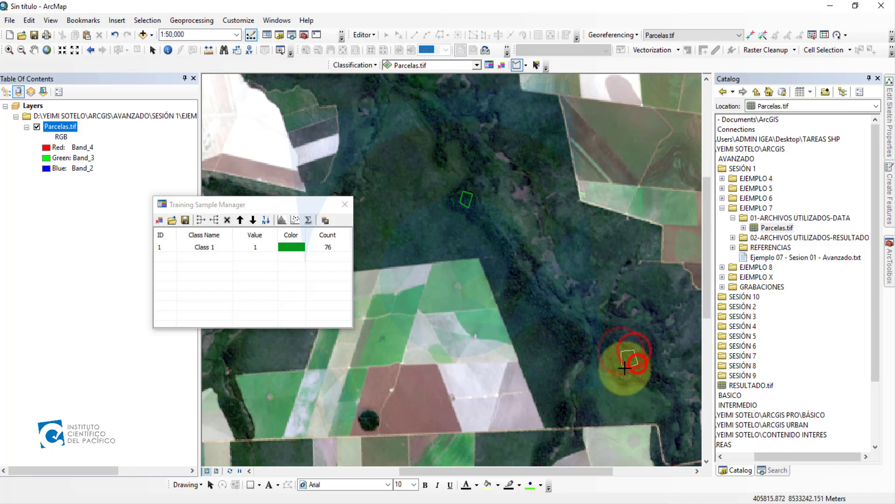
pyautogui.doubleClick(626, 368)
pyautogui.scroll(-3, 535, 311)
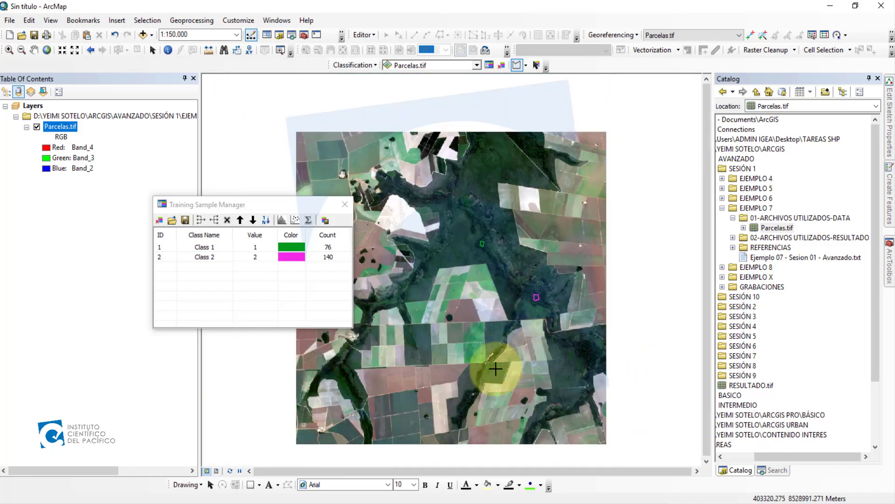
# - Draw a third training polygon of about 269 pixels on the dark vegetation near the image's eastern edge
pyautogui.scroll(3, 591, 426)
pyautogui.click(593, 266)
pyautogui.click(576, 254)
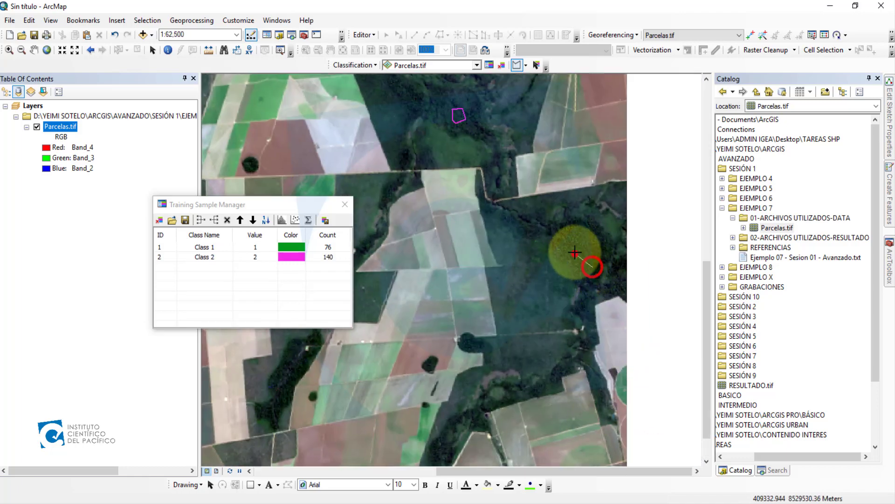
pyautogui.click(588, 240)
pyautogui.doubleClick(596, 245)
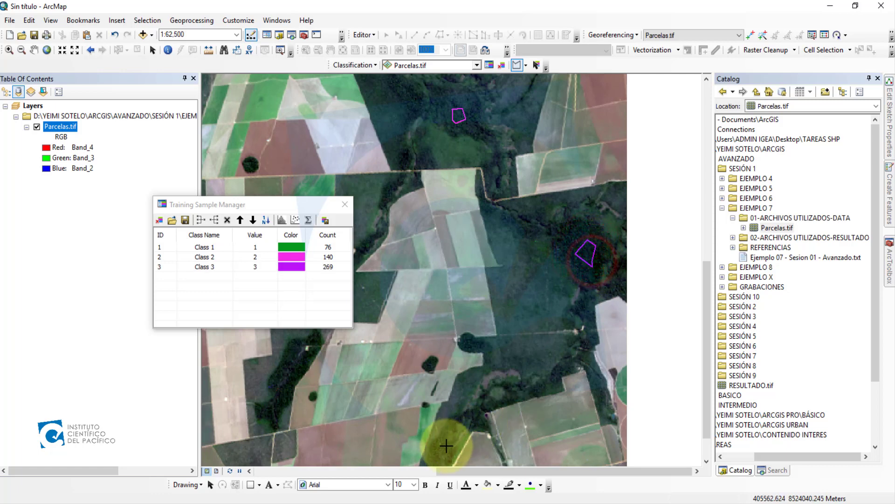
# - Draw training polygons of about 104 pixels on the southern dark vegetation strip and about 132 pixels on the southwestern one
pyautogui.click(300, 377)
pyautogui.doubleClick(290, 391)
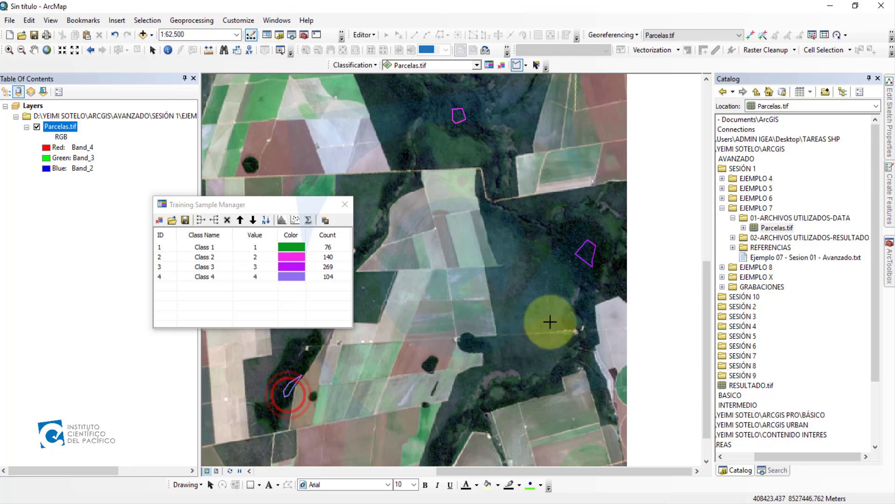
pyautogui.scroll(-6, 606, 327)
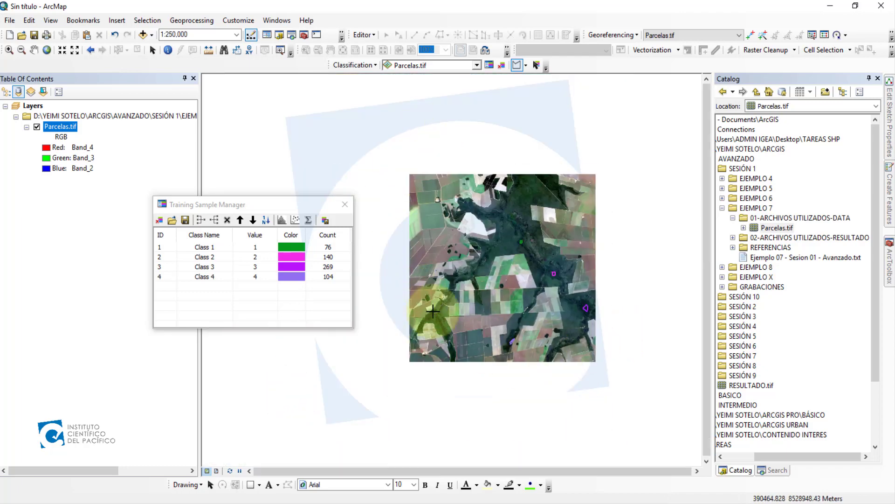
pyautogui.scroll(6, 431, 307)
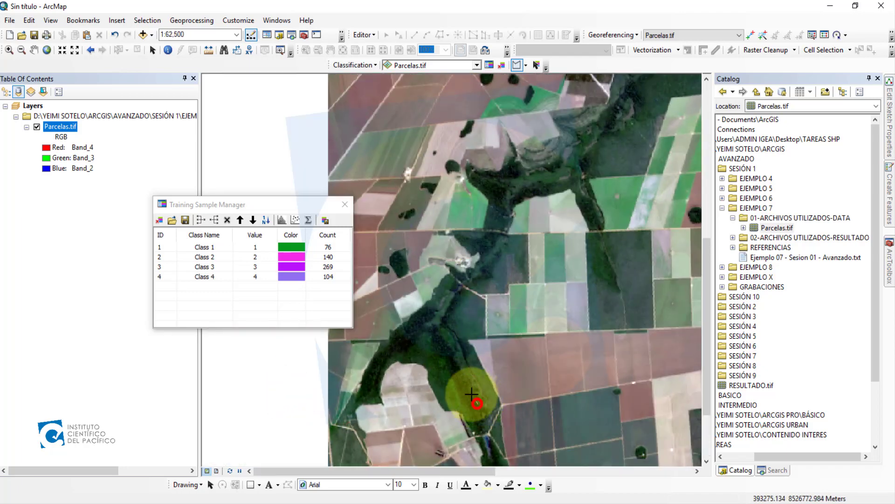
pyautogui.doubleClick(469, 376)
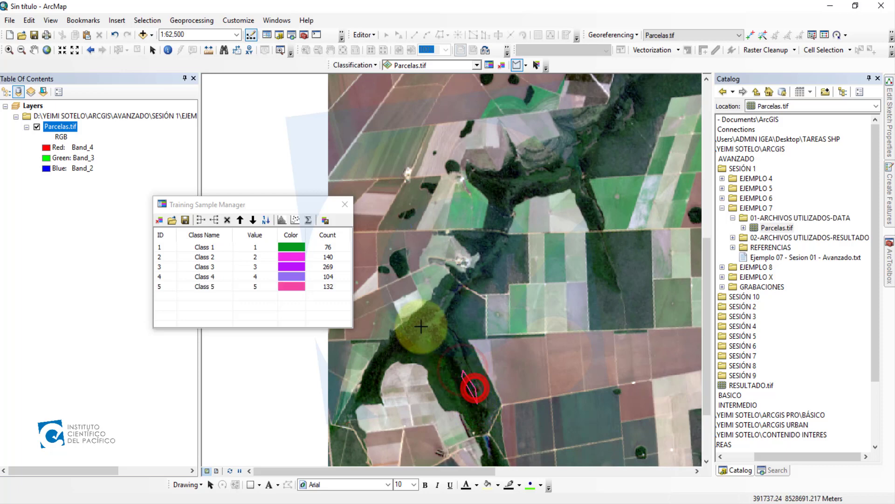
# - Draw a sixth training polygon of about 91 pixels on the northwestern dark vegetation, just north of the bright white parcel
pyautogui.scroll(-5, 496, 298)
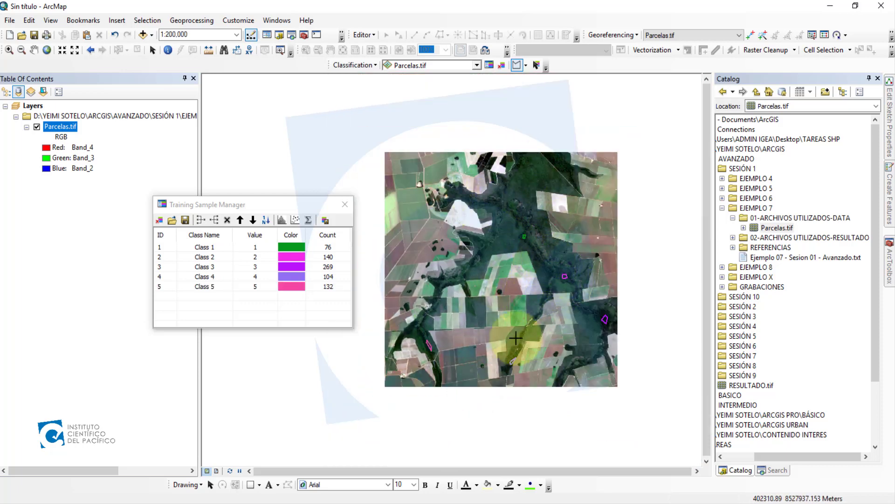
pyautogui.scroll(6, 451, 181)
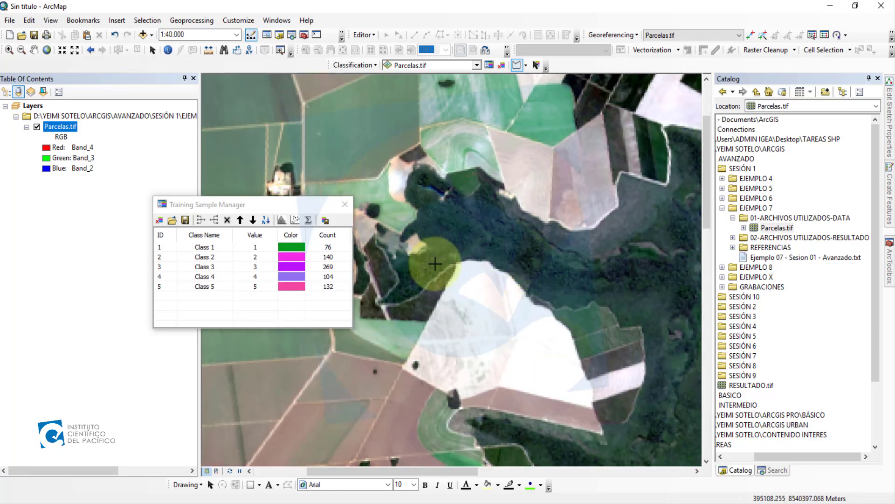
pyautogui.click(436, 262)
pyautogui.click(437, 250)
pyautogui.click(465, 241)
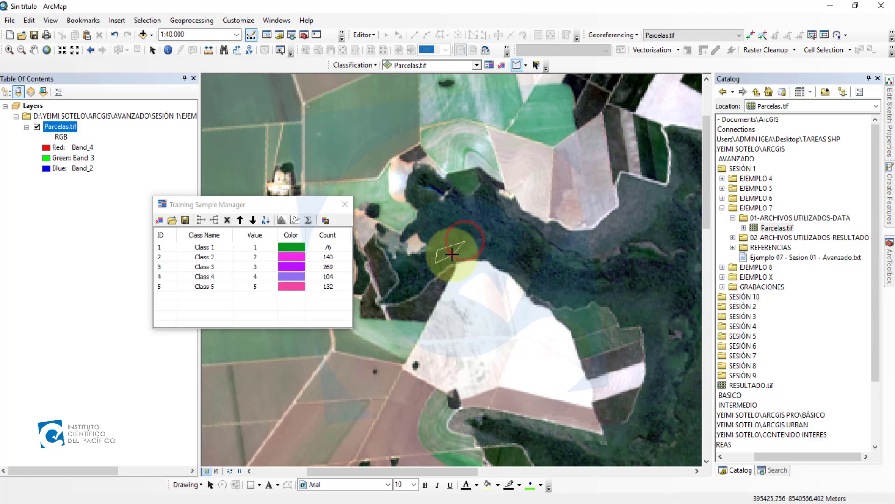
pyautogui.scroll(-5, 451, 254)
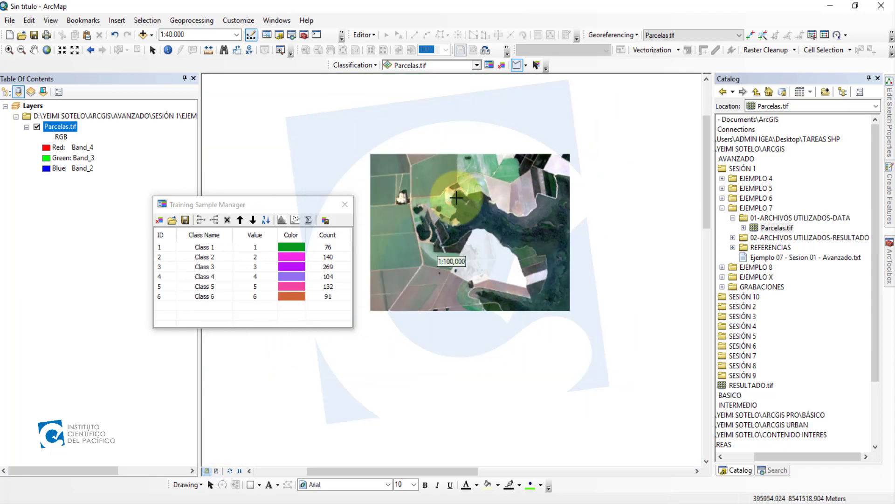
# - Merge the six dark vegetation samples, Class 1 to Class 6, into a single class
pyautogui.scroll(-3, 566, 286)
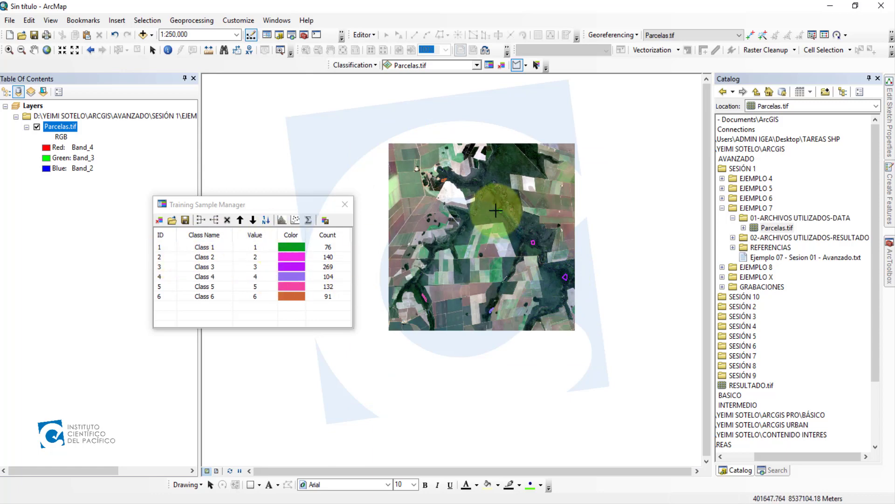
pyautogui.click(167, 248)
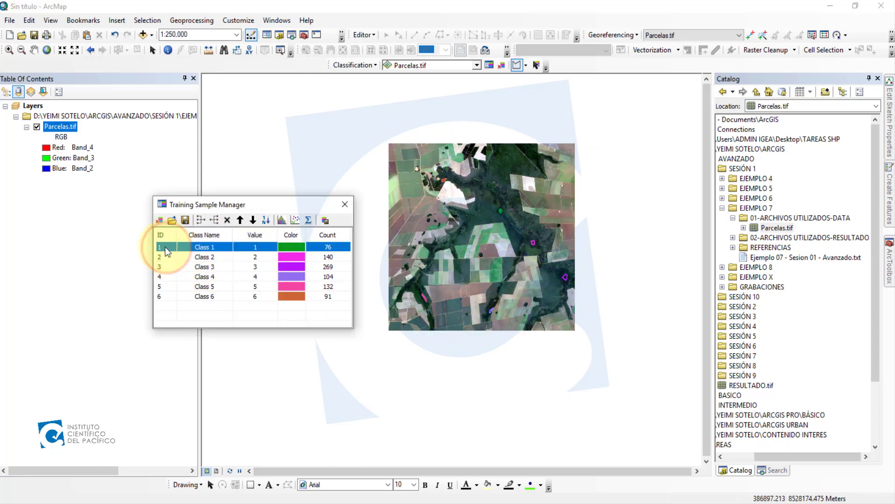
pyautogui.keyDown('shift'); pyautogui.click(170, 295); pyautogui.keyUp('shift')
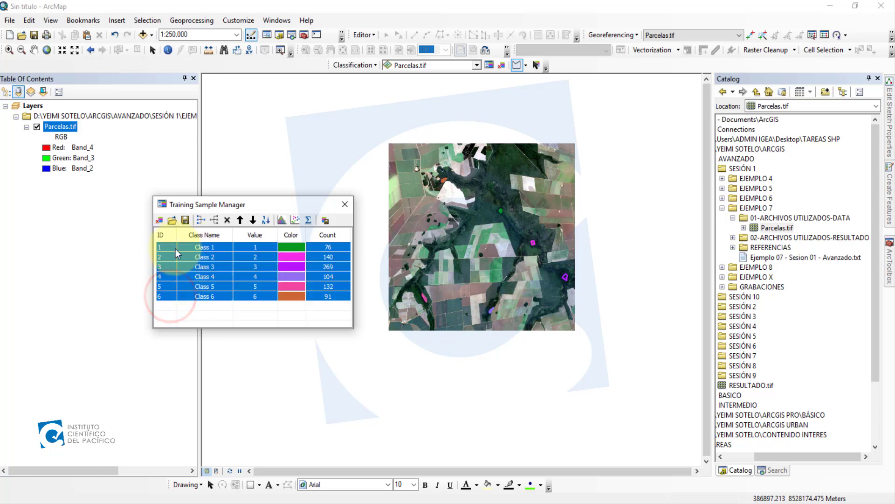
pyautogui.click(200, 222)
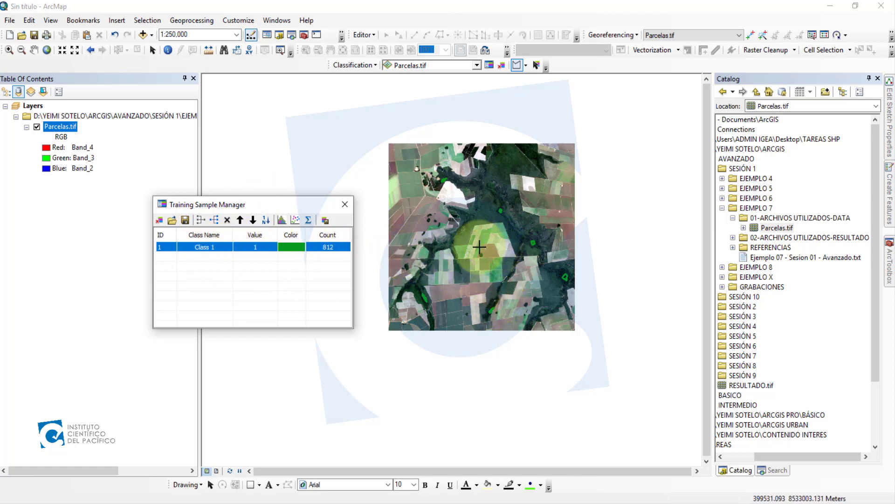
# - Draw a training polygon of about 806 pixels on the smooth dark green area just north of the central green parcels
pyautogui.scroll(-5, 484, 201)
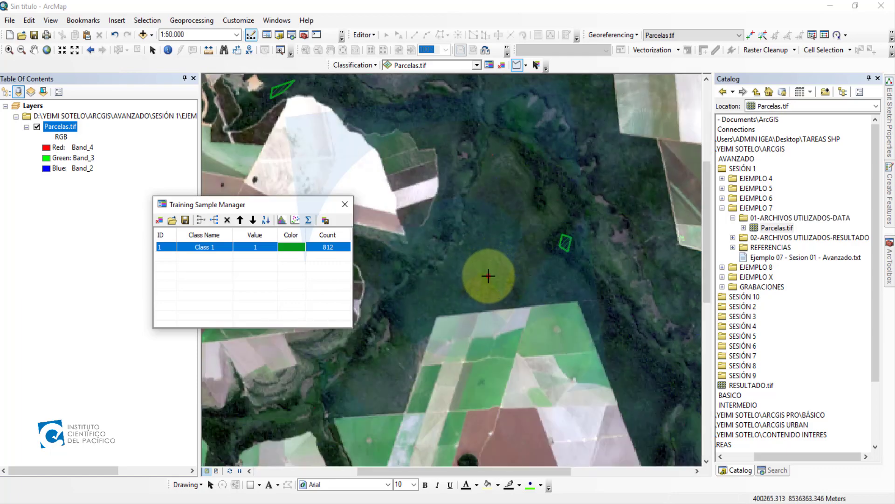
pyautogui.click(489, 275)
pyautogui.click(494, 242)
pyautogui.click(515, 243)
pyautogui.click(537, 269)
pyautogui.doubleClick(537, 268)
# - Draw a training polygon of about 672 pixels on the smooth dark green area in the north of the image
pyautogui.scroll(3, 513, 275)
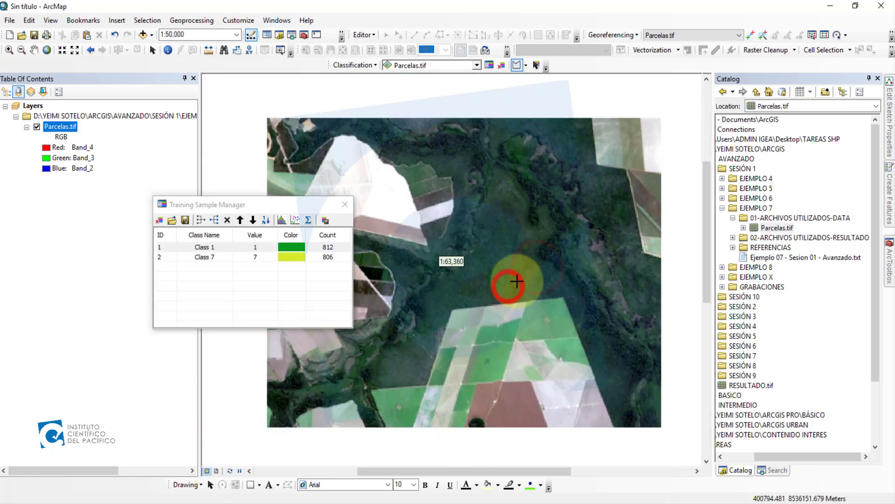
pyautogui.scroll(-2, 513, 196)
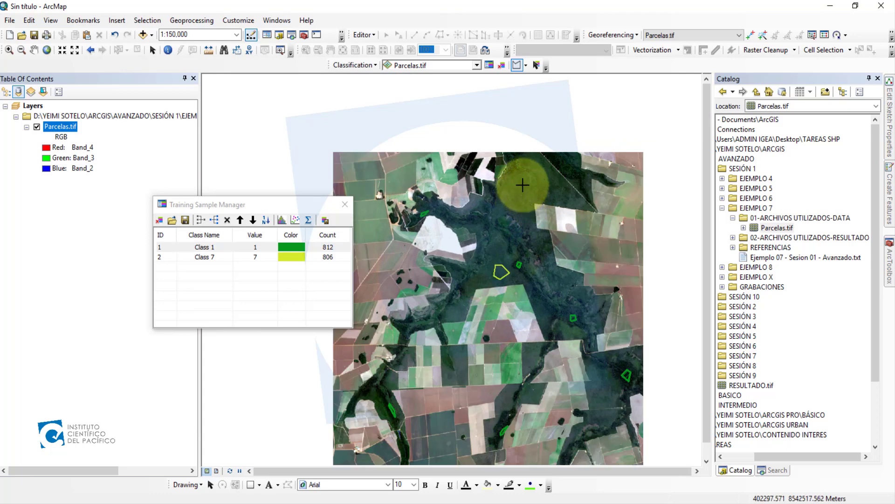
pyautogui.click(506, 219)
pyautogui.click(514, 192)
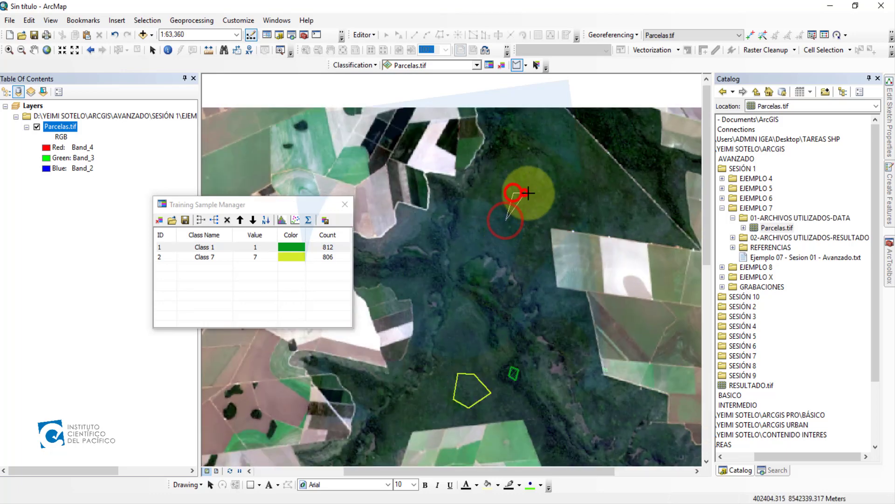
pyautogui.click(534, 199)
pyautogui.doubleClick(525, 228)
# - Draw a training polygon of about 1127 pixels on the northern dark green area beside the diagonal road
pyautogui.click(615, 194)
pyautogui.click(571, 180)
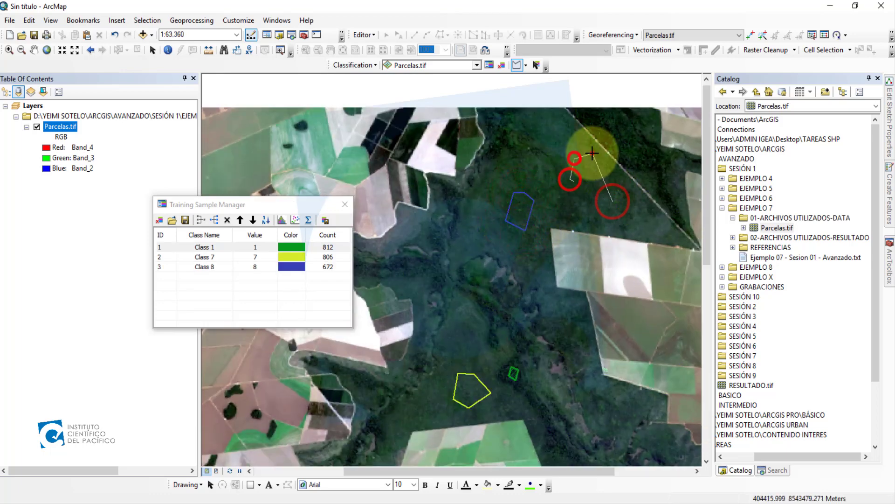
pyautogui.click(590, 148)
pyautogui.doubleClick(611, 178)
# - Draw a training polygon of about 98 pixels on the southwestern smooth green strip, north of the existing forest sample
pyautogui.scroll(-3, 467, 264)
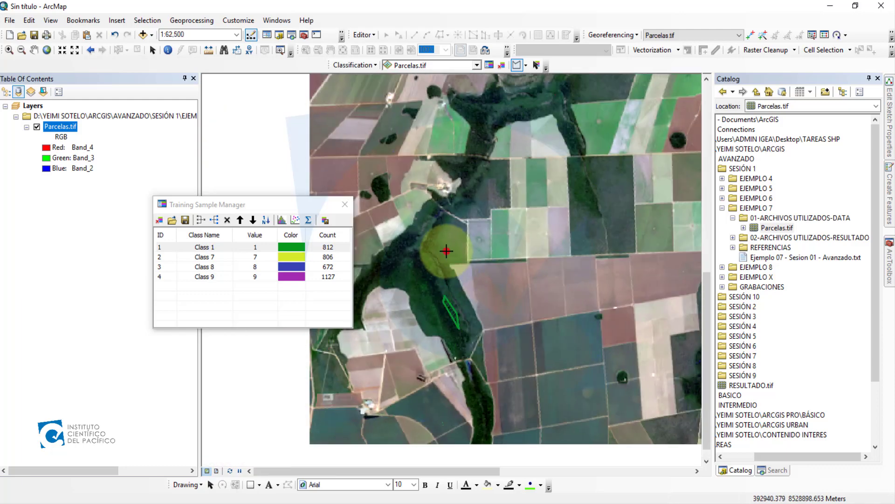
pyautogui.click(446, 251)
pyautogui.click(443, 234)
# - Draw a training polygon of about 309 pixels on the dark green parcel just east of the southern forest strip
pyautogui.scroll(3, 572, 266)
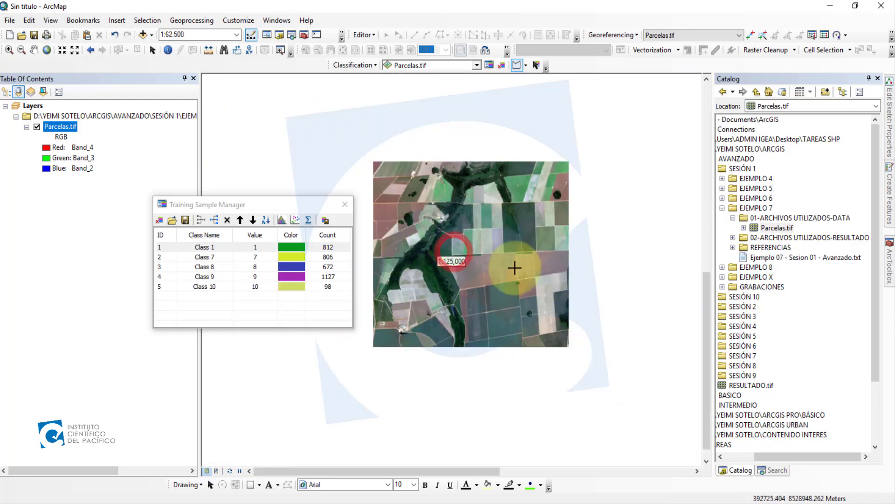
pyautogui.scroll(-3, 590, 257)
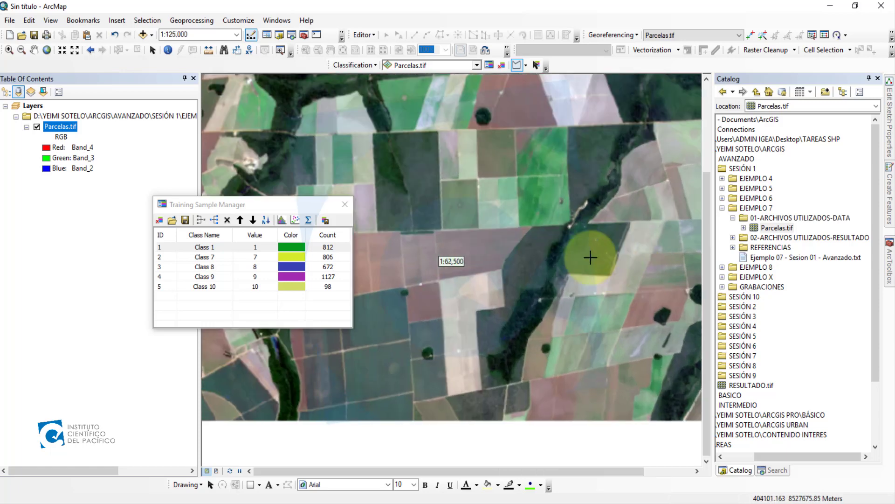
pyautogui.click(586, 262)
pyautogui.click(593, 245)
pyautogui.click(609, 247)
pyautogui.doubleClick(600, 267)
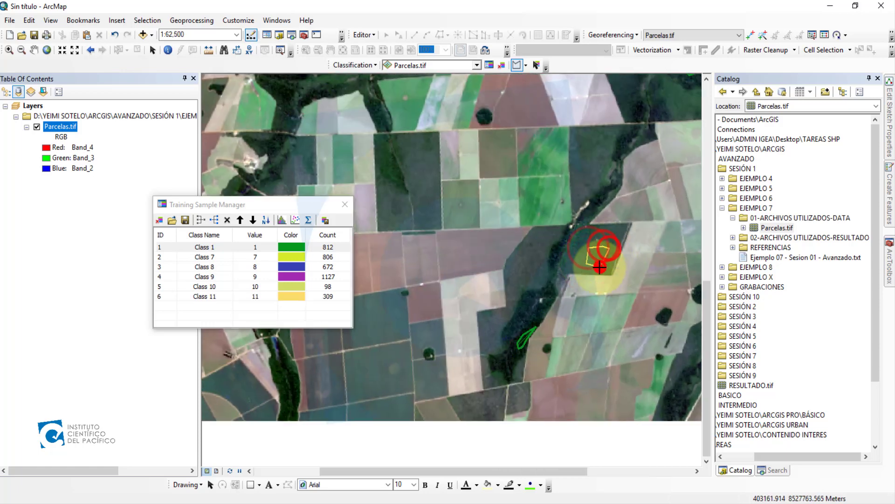
# - Draw a training polygon of about 1140 pixels on the southeastern smooth dark green area, southwest of the easternmost forest sample
pyautogui.scroll(1, 520, 242)
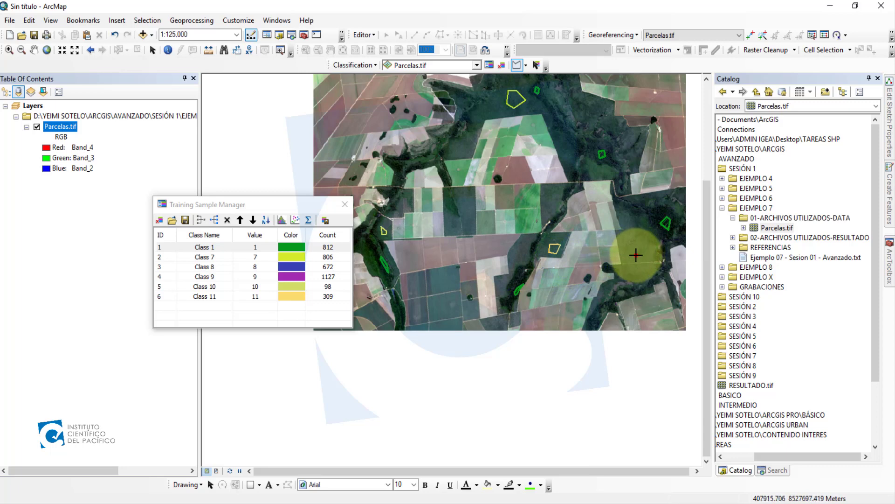
pyautogui.click(636, 255)
pyautogui.click(632, 231)
pyautogui.click(648, 232)
pyautogui.doubleClick(648, 247)
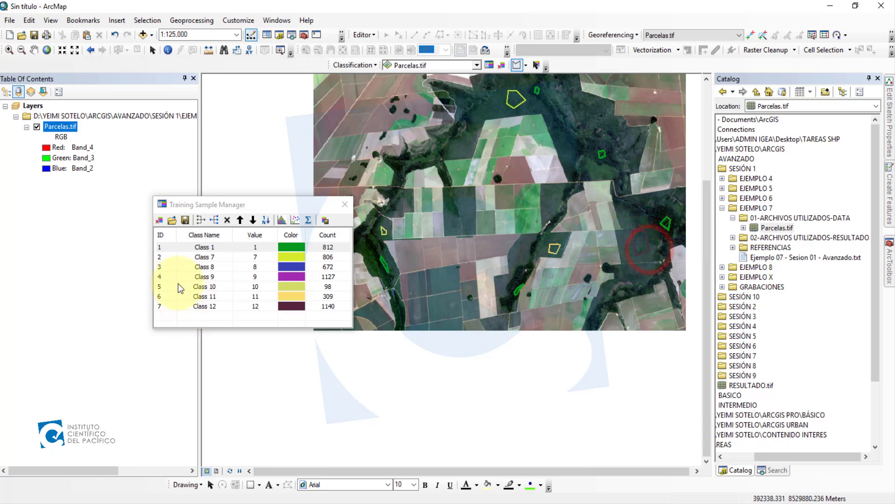
# - Merge the samples Class 7 to Class 12 into a single class
pyautogui.click(169, 258)
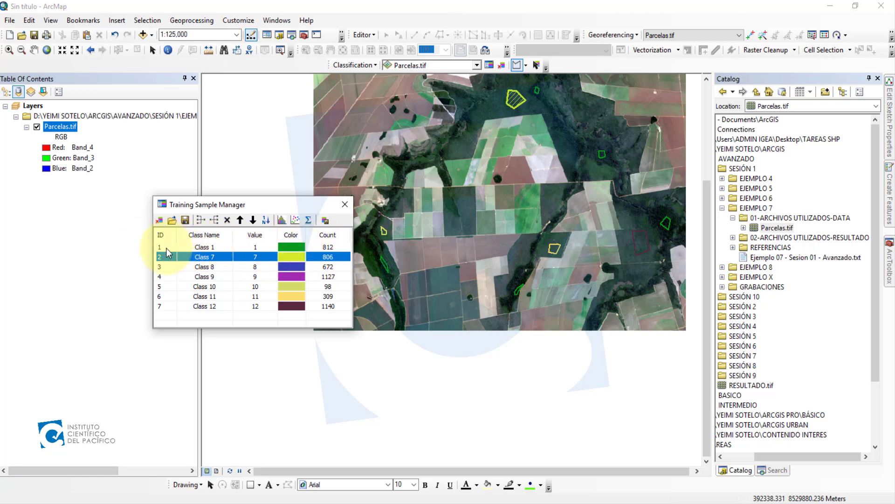
pyautogui.keyDown('shift'); pyautogui.click(167, 306); pyautogui.keyUp('shift')
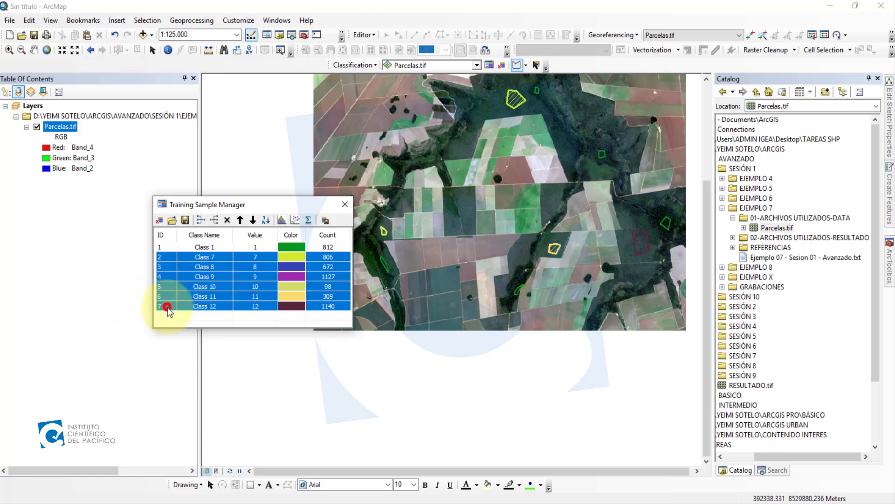
pyautogui.click(200, 220)
# - Draw a triangular training polygon of about 138 pixels on the bright green parcel south of the central parcels
pyautogui.scroll(3, 526, 271)
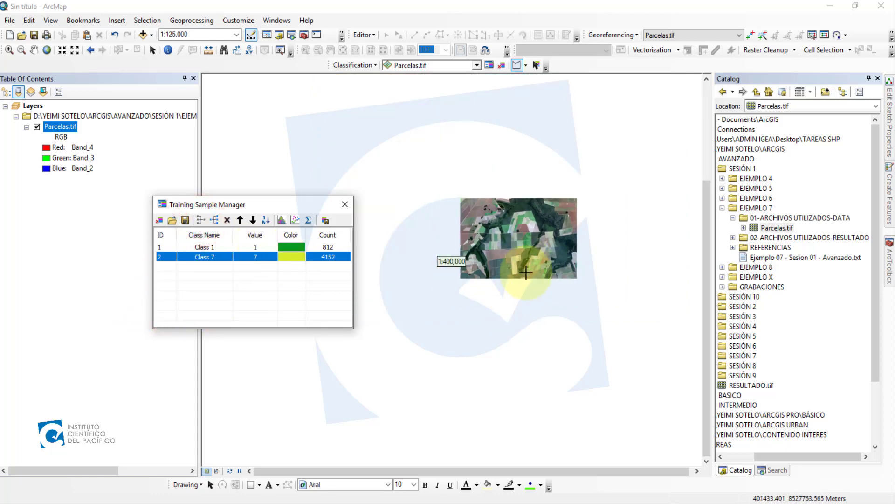
pyautogui.scroll(-3, 480, 182)
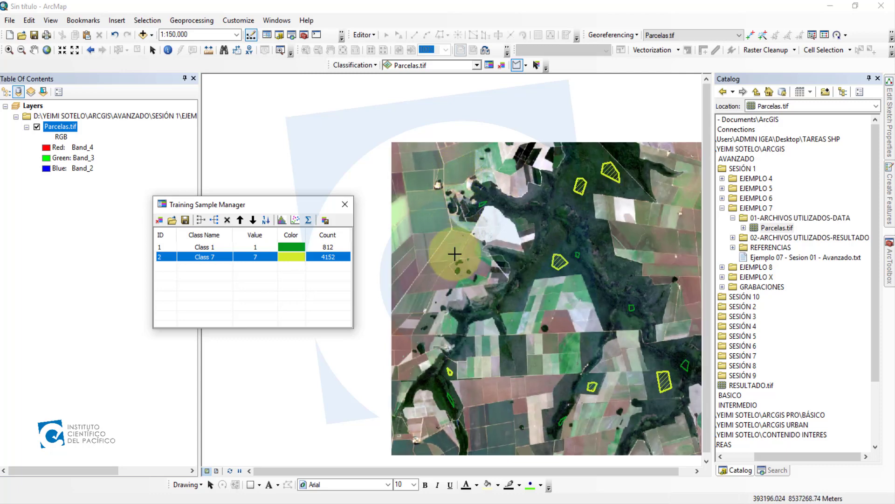
pyautogui.scroll(1, 485, 309)
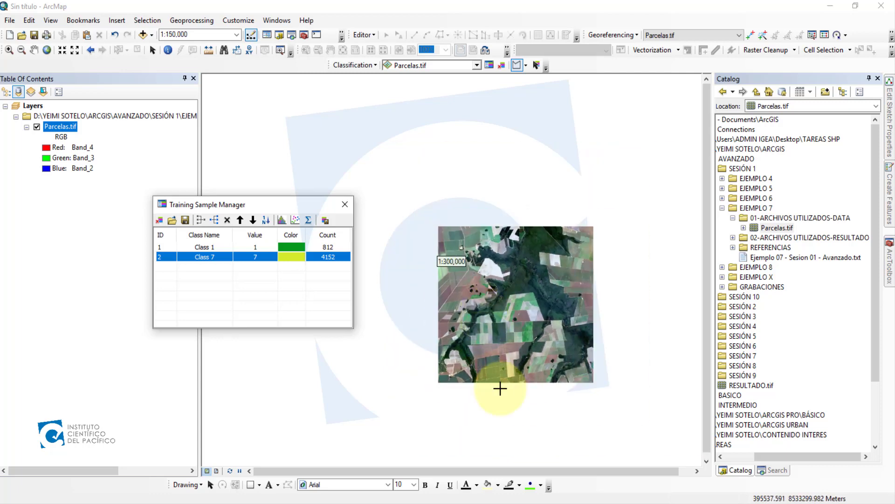
pyautogui.scroll(-2, 498, 375)
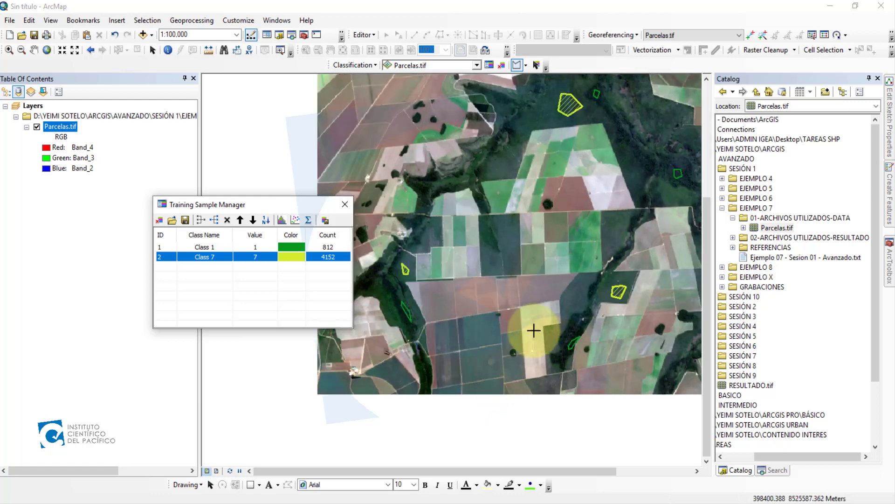
pyautogui.click(584, 257)
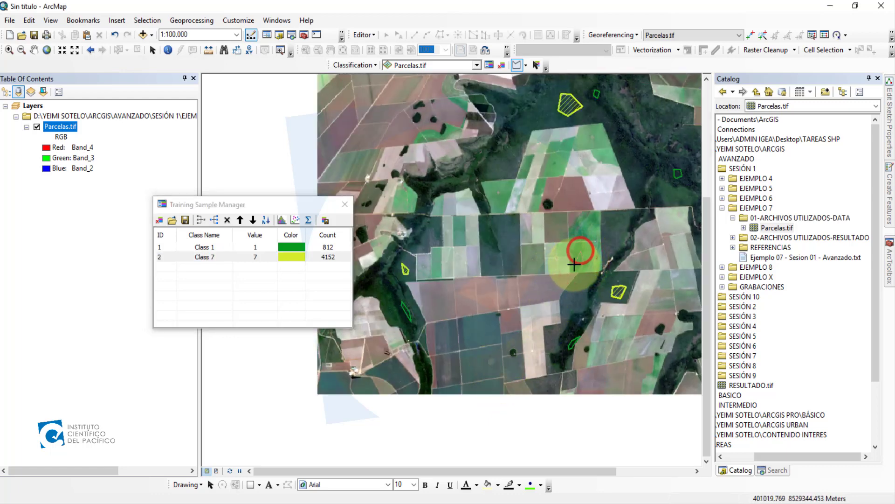
pyautogui.doubleClick(575, 263)
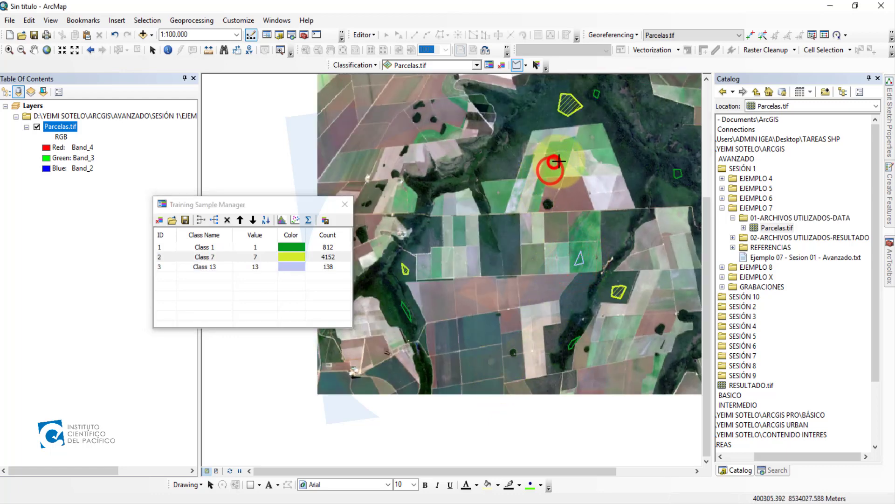
# - Draw training polygons of about 124 pixels in the central green parcels and about 117 pixels in the parcels farther west
pyautogui.doubleClick(555, 171)
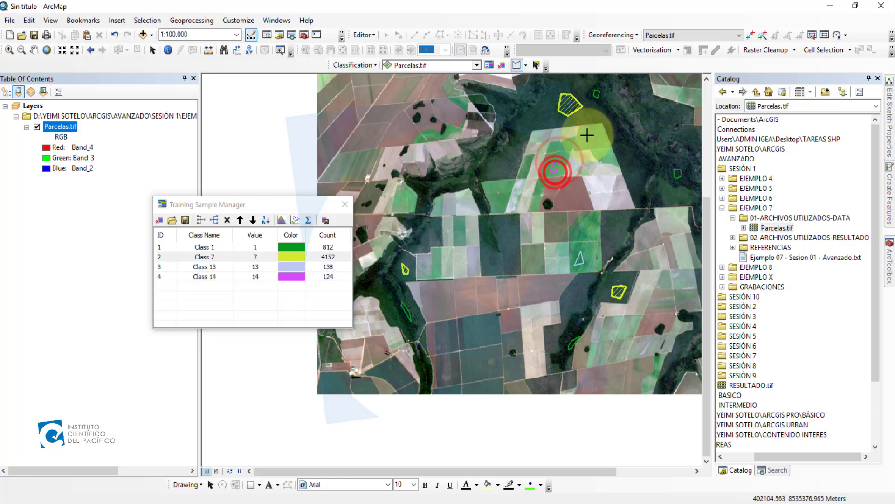
pyautogui.doubleClick(402, 205)
pyautogui.scroll(2, 460, 260)
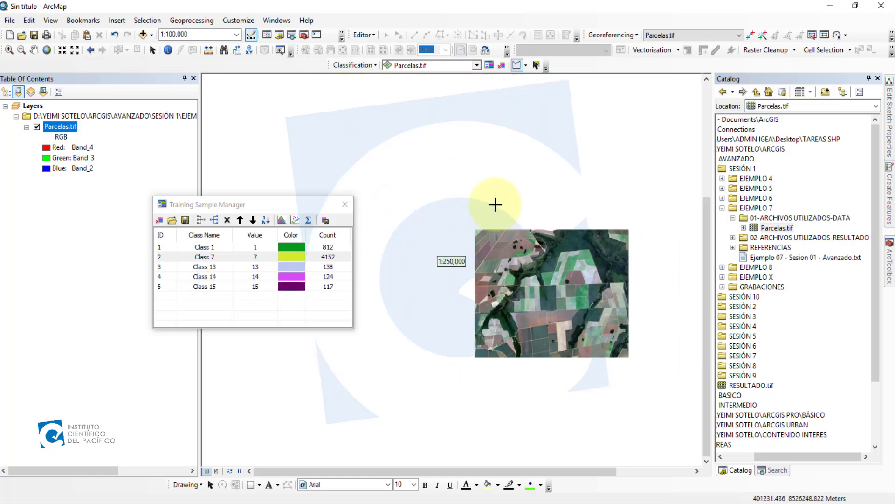
# - Draw training polygons of about 384 pixels on the northwestern green parcel and about 135 pixels on the bright green parcel northeast of it
pyautogui.scroll(-3, 485, 173)
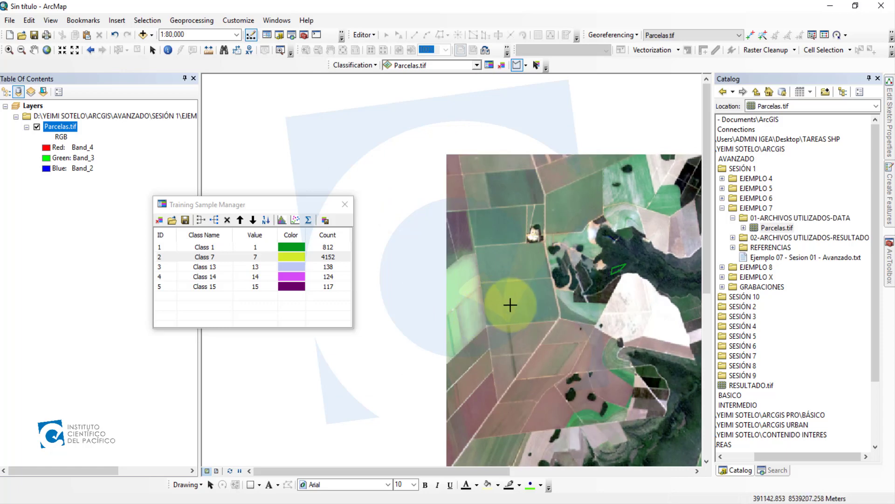
pyautogui.click(511, 304)
pyautogui.click(518, 287)
pyautogui.click(534, 288)
pyautogui.doubleClick(531, 299)
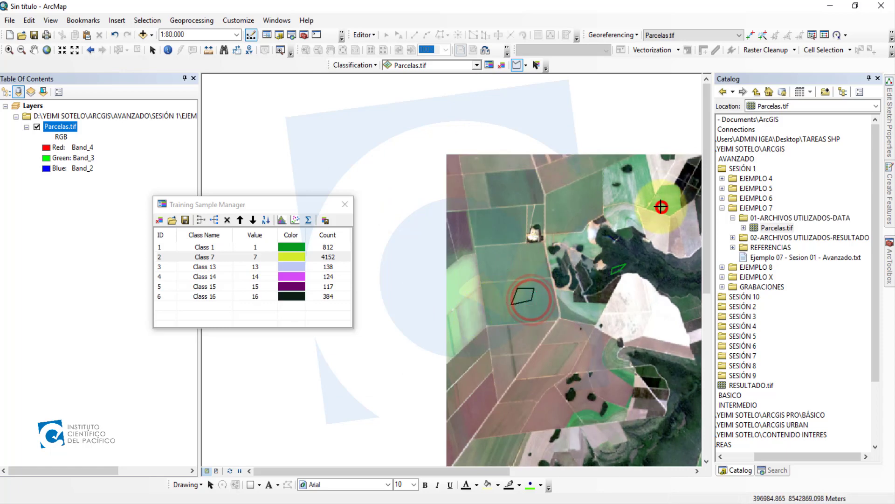
pyautogui.scroll(4, 537, 227)
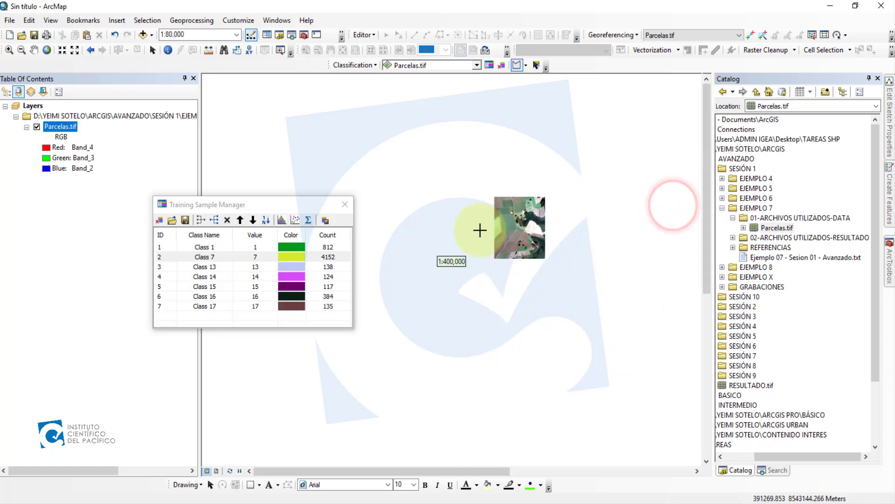
# - Merge the samples Class 13 to Class 17 into a single class
pyautogui.click(161, 267)
pyautogui.keyDown('ctrl'); pyautogui.click(163, 307); pyautogui.keyUp('ctrl')
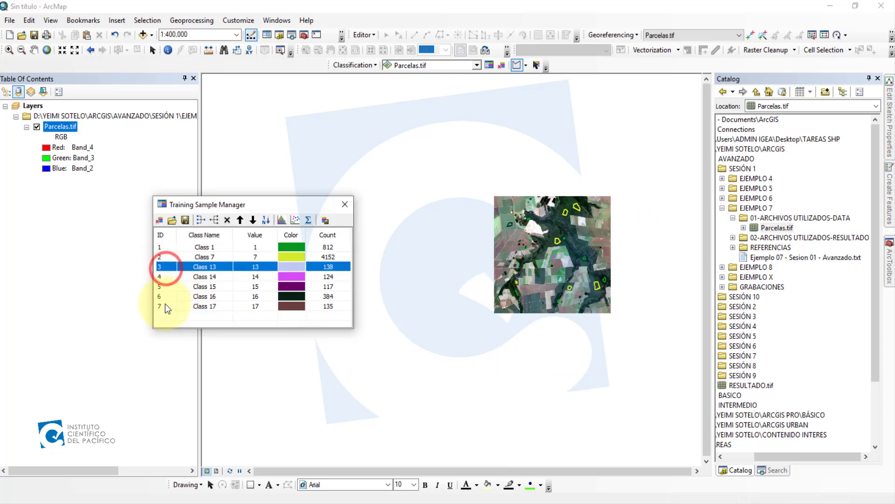
pyautogui.keyDown('shift'); pyautogui.click(164, 306); pyautogui.keyUp('shift')
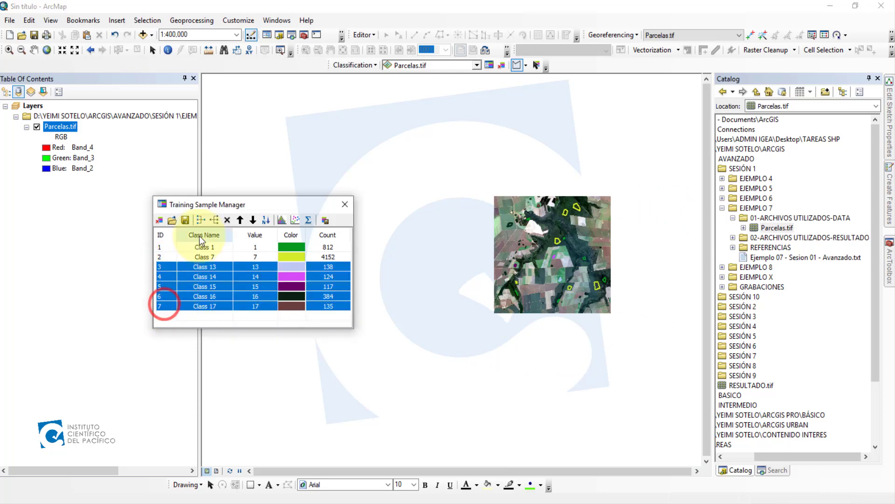
pyautogui.click(201, 219)
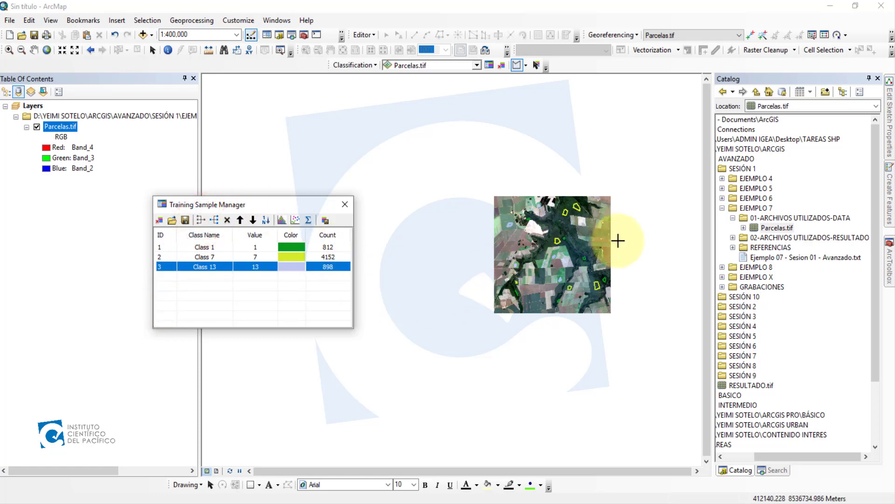
# - Draw training polygons of about 255 pixels on the dull green parcel east of the northeastern white plot and about 261 pixels near the eastern edge
pyautogui.scroll(5, 618, 241)
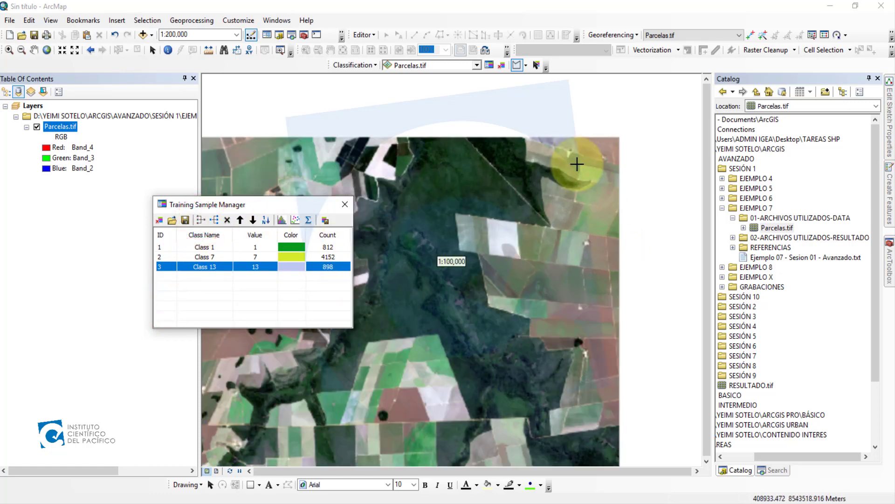
pyautogui.scroll(2, 514, 296)
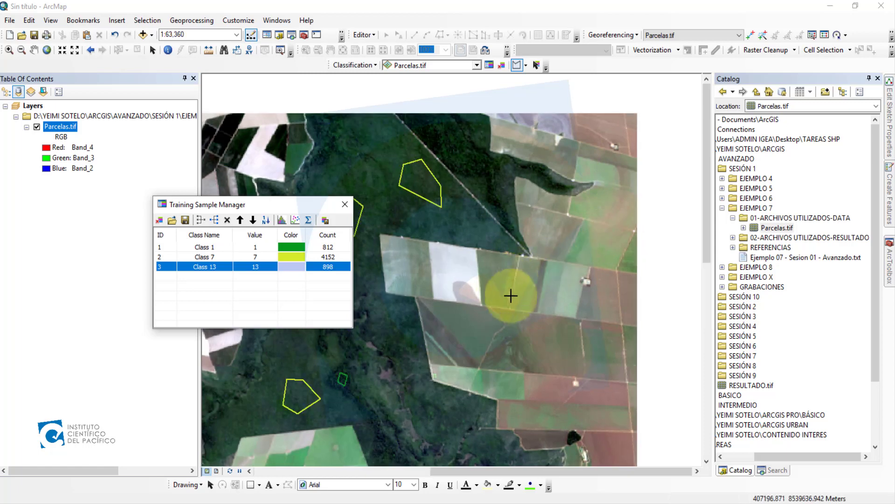
pyautogui.click(494, 293)
pyautogui.click(489, 274)
pyautogui.doubleClick(504, 269)
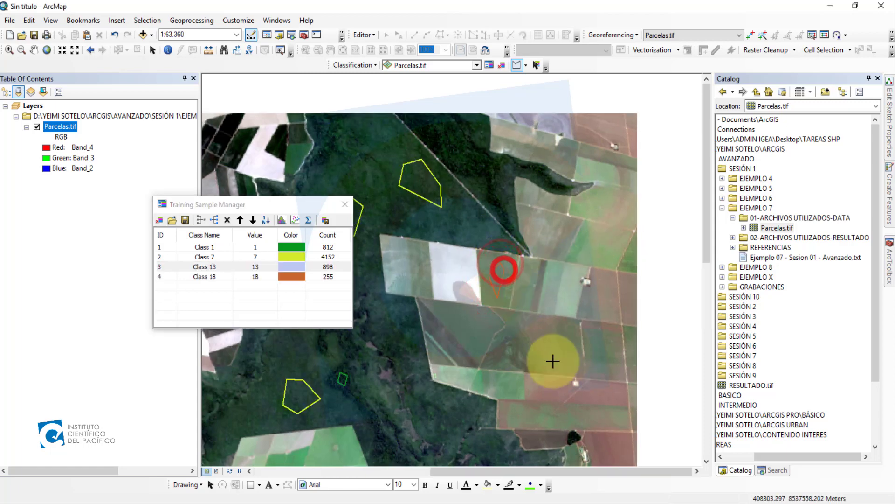
pyautogui.doubleClick(599, 257)
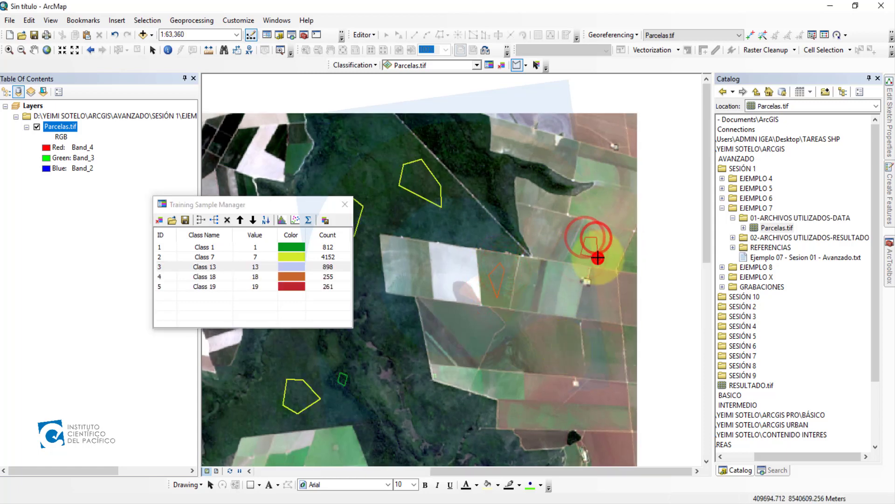
# - Draw training polygons of about 206 pixels on the far northeastern green parcel and about 380 pixels on the dark parcel south of the white plot
pyautogui.click(582, 171)
pyautogui.click(587, 161)
pyautogui.click(606, 168)
pyautogui.doubleClick(594, 175)
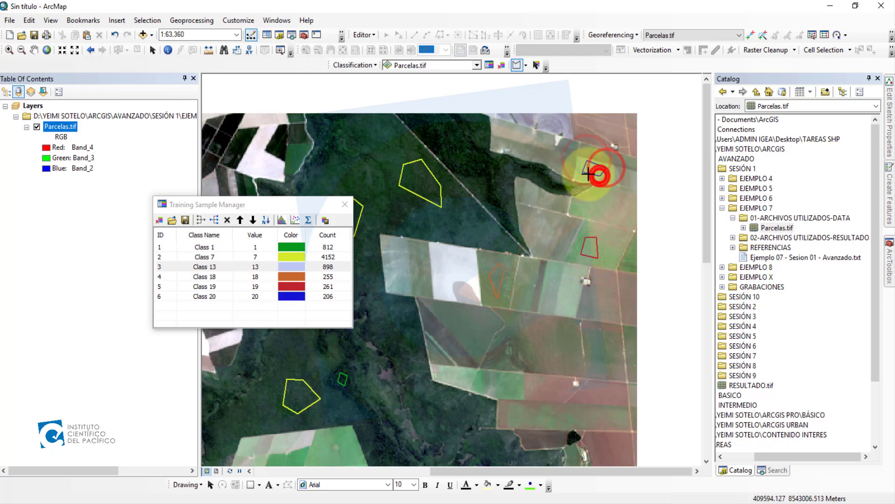
pyautogui.click(452, 329)
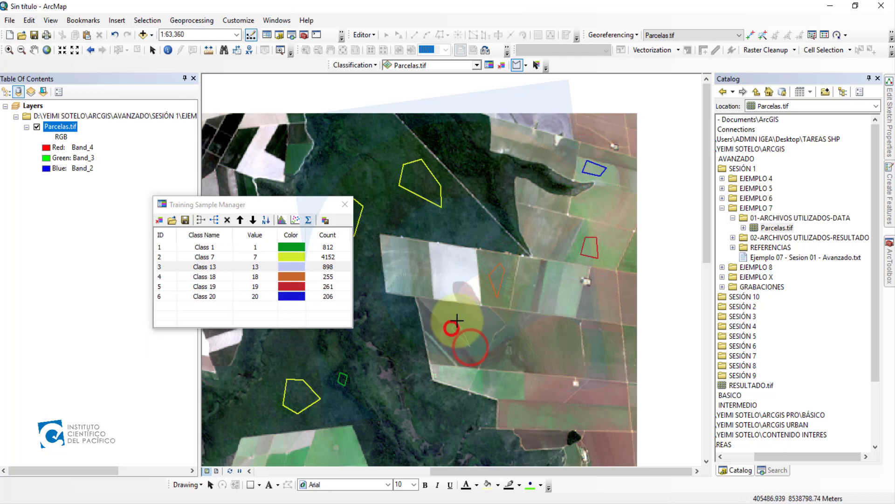
pyautogui.click(462, 319)
pyautogui.doubleClick(481, 336)
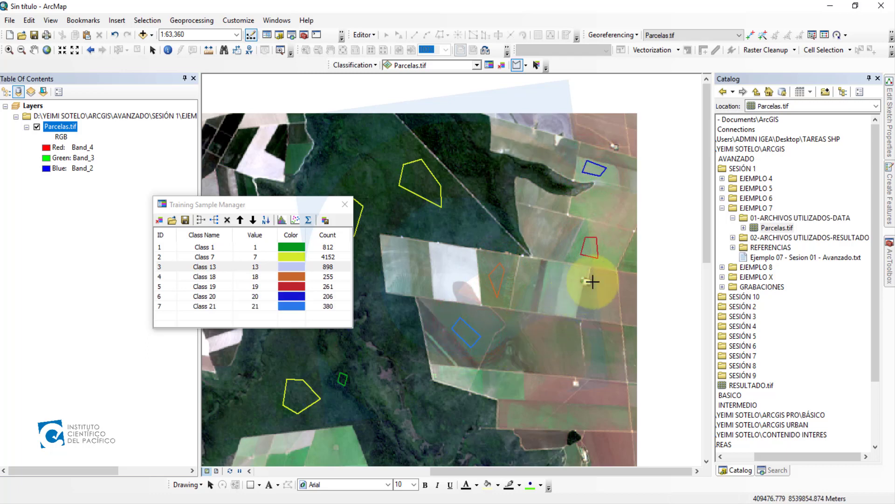
# - Draw a training polygon of about 348 pixels on the dull green parcel near the western edge of the image
pyautogui.scroll(-5, 582, 309)
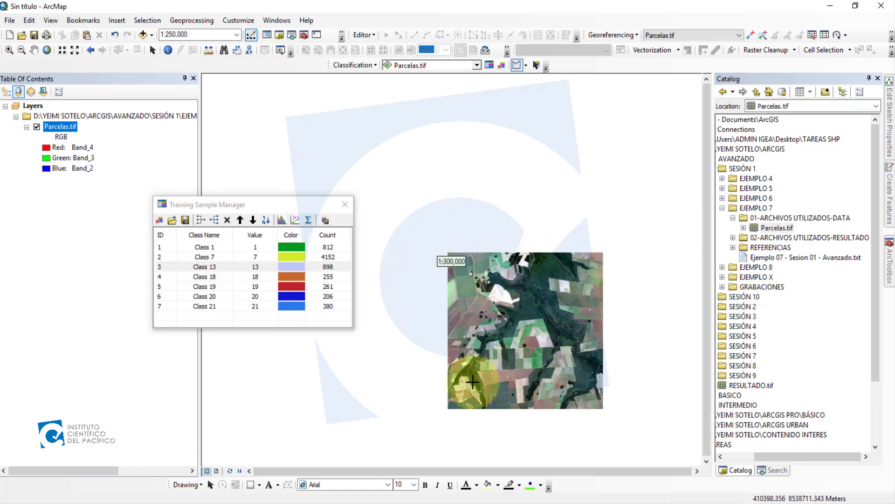
pyautogui.scroll(3, 435, 359)
pyautogui.scroll(2, 417, 230)
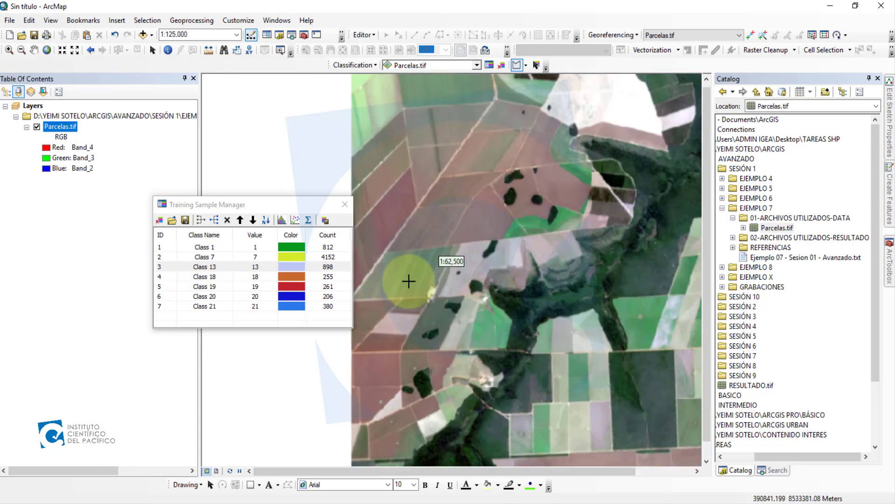
pyautogui.doubleClick(419, 277)
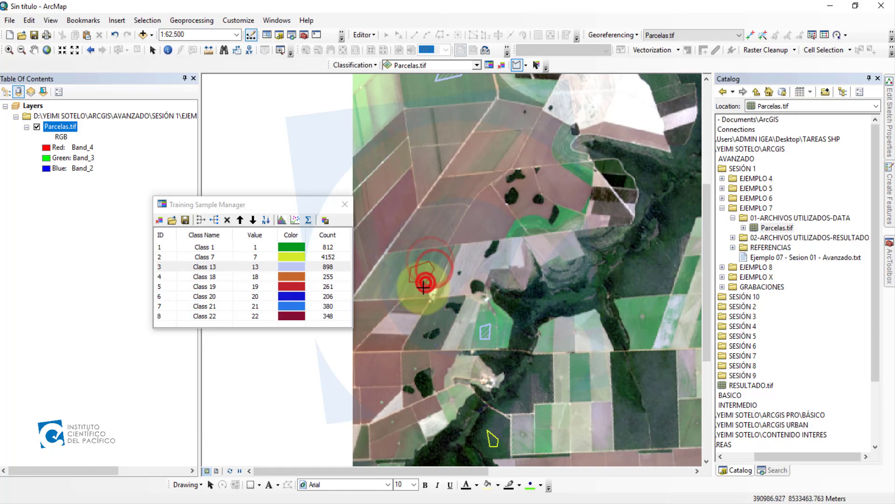
# - Draw training polygons of about 99 pixels near the southwestern edge and about 207 pixels on the dull green parcel along the northwestern image border
pyautogui.scroll(-2, 515, 324)
pyautogui.scroll(2, 450, 401)
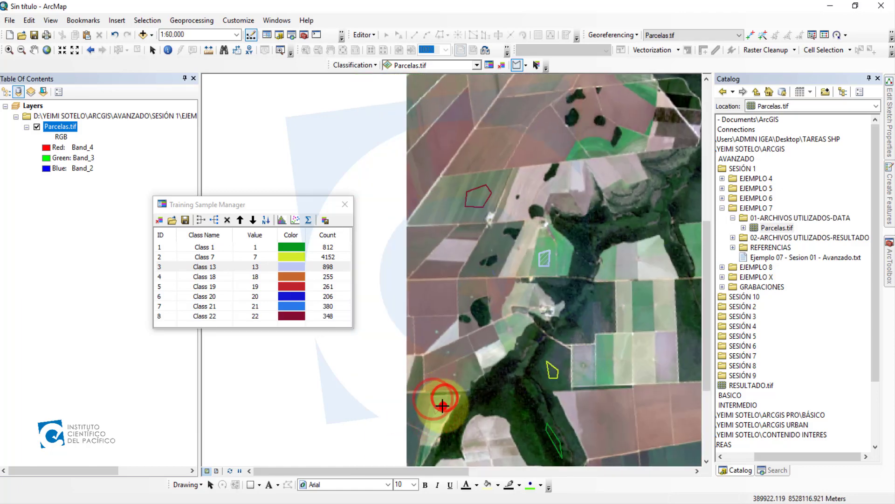
pyautogui.scroll(-3, 554, 361)
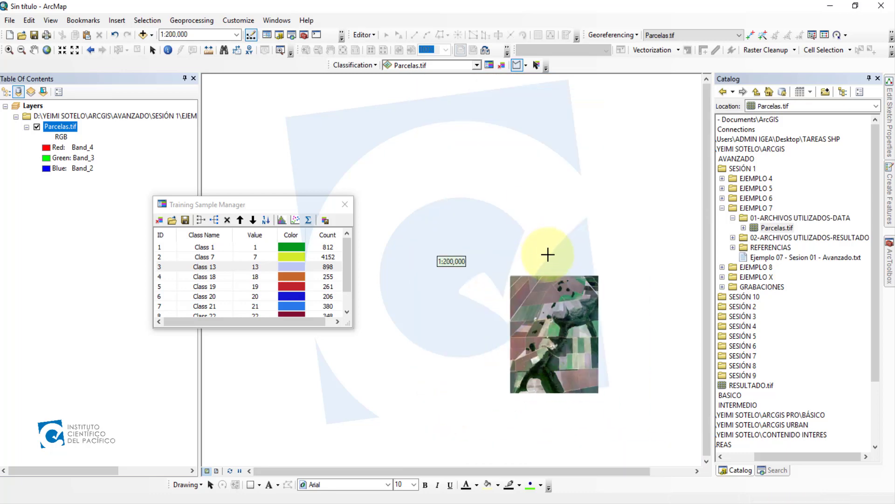
pyautogui.scroll(2, 548, 254)
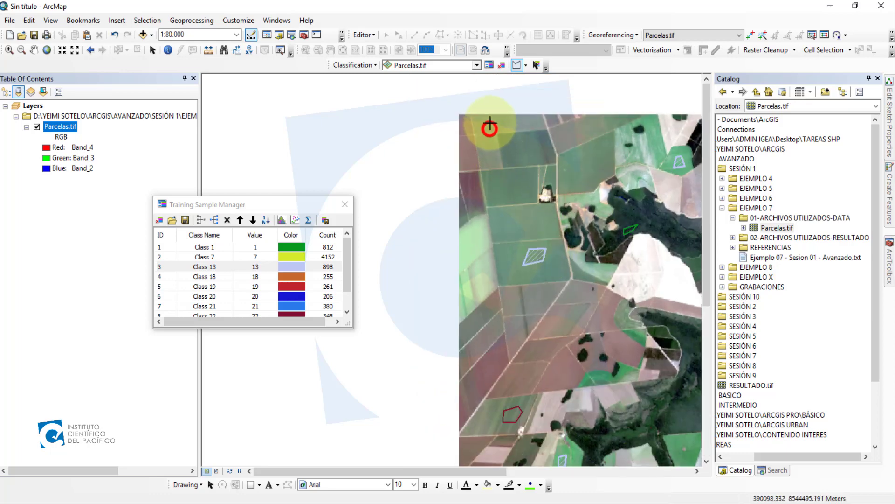
pyautogui.click(490, 126)
pyautogui.doubleClick(527, 123)
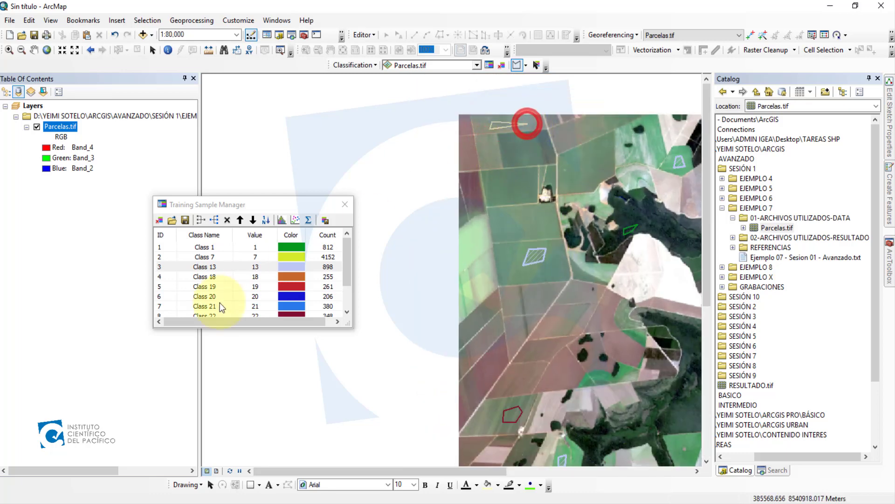
# - Merge the samples Class 18 to Class 24 into a single class
pyautogui.click(161, 278)
pyautogui.scroll(-1, 175, 284)
pyautogui.keyDown('shift'); pyautogui.click(165, 306); pyautogui.keyUp('shift')
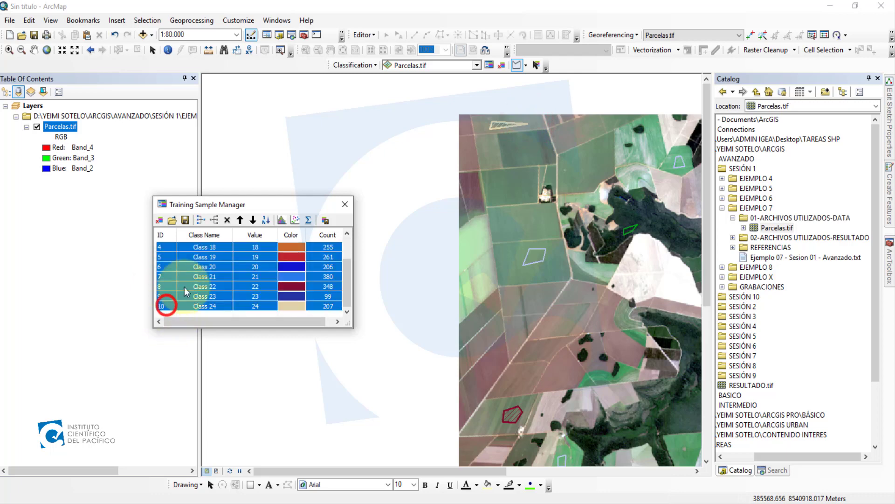
pyautogui.click(201, 220)
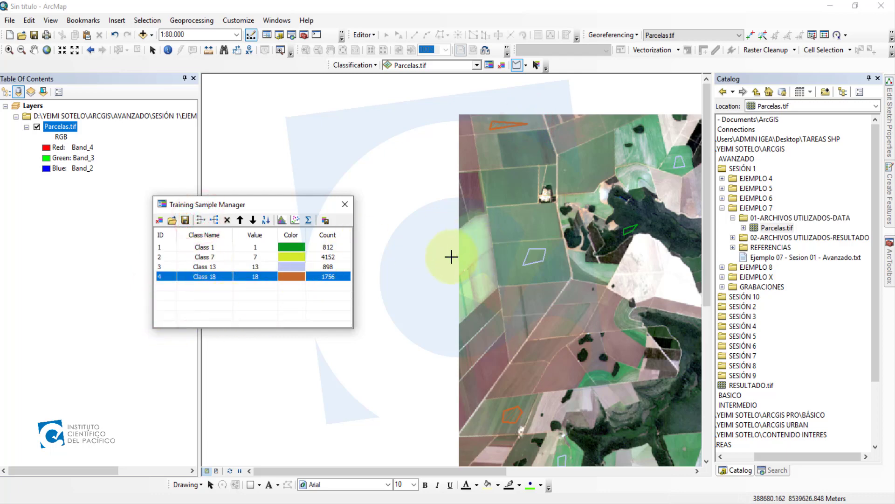
# - Draw a training polygon of about 392 pixels on the brown parcels south of the central green strip
pyautogui.scroll(-3, 451, 257)
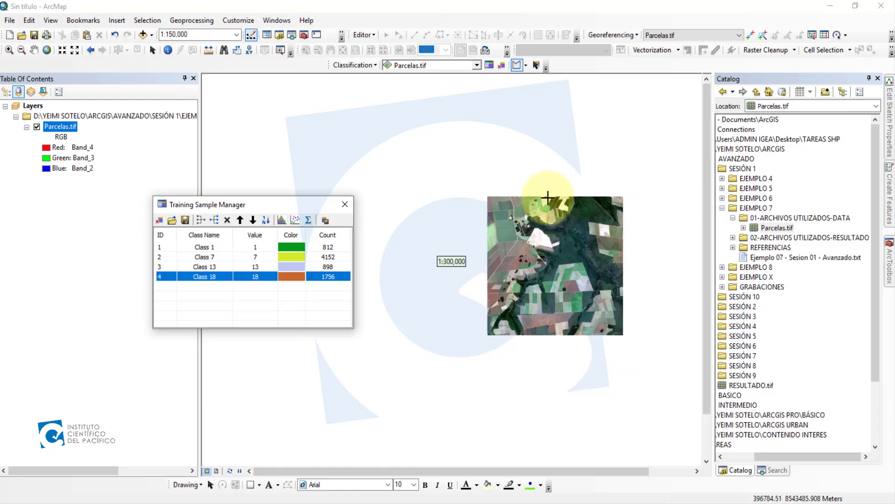
pyautogui.scroll(-2, 490, 286)
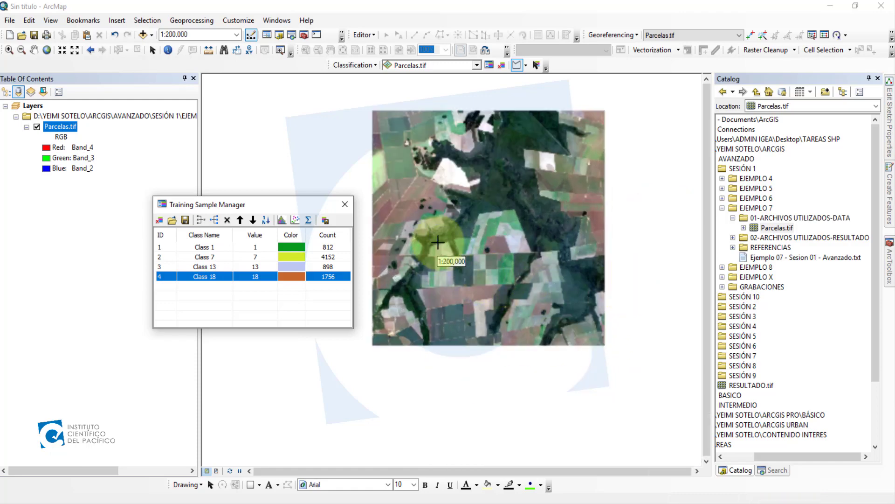
pyautogui.scroll(-3, 452, 363)
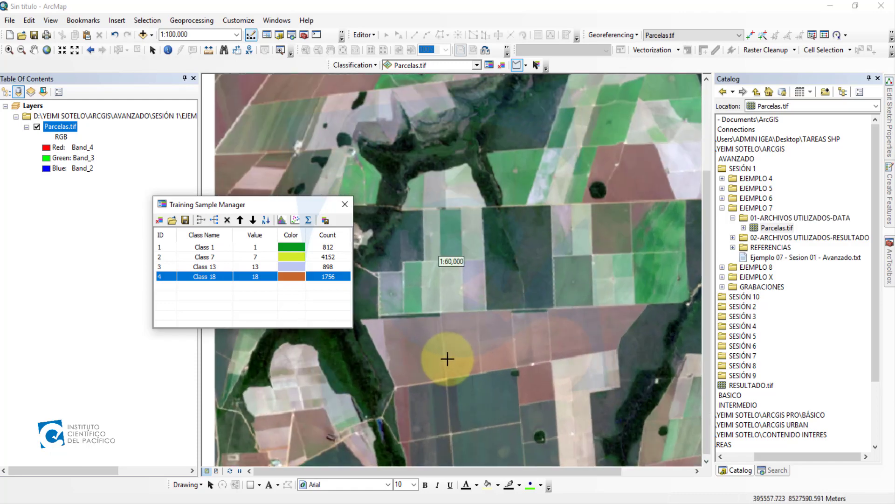
pyautogui.click(451, 361)
pyautogui.click(451, 321)
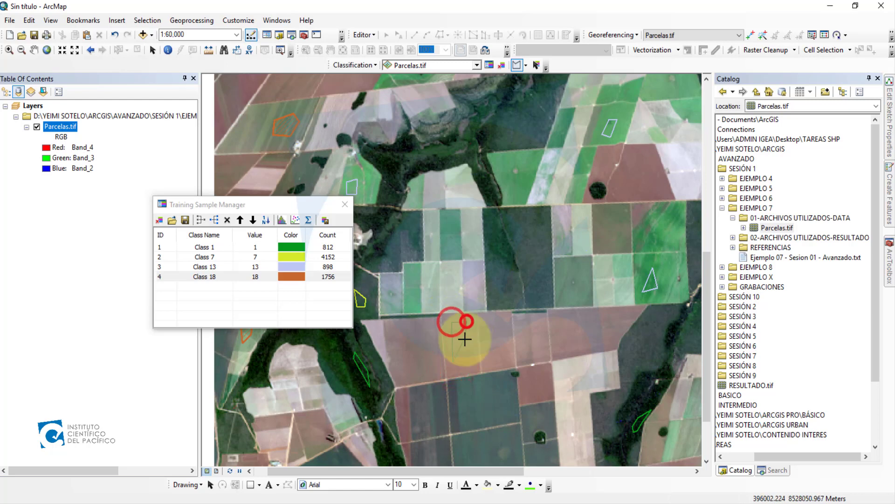
pyautogui.click(467, 322)
pyautogui.doubleClick(465, 343)
# - Draw training polygons of about 439 pixels on the brown parcel just west of the last sample and about 303 pixels on the central reddish parcel
pyautogui.click(398, 368)
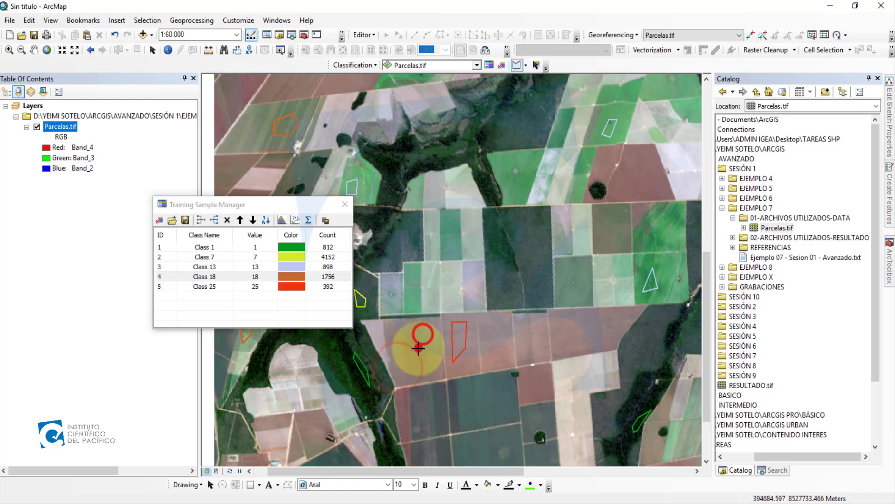
pyautogui.click(633, 193)
pyautogui.click(644, 167)
pyautogui.doubleClick(655, 188)
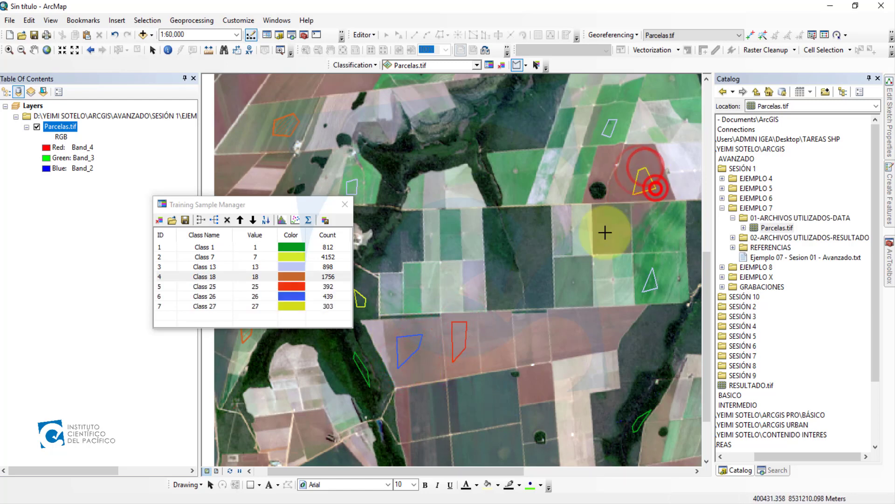
# - Draw training polygons of about 335 pixels on the brown parcel at the eastern edge and a smaller one in the northeastern corner
pyautogui.scroll(5, 490, 354)
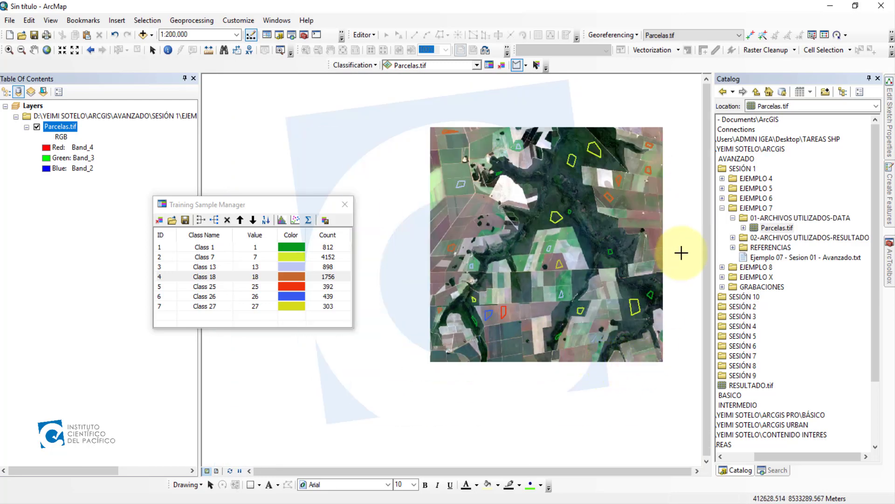
pyautogui.scroll(-3, 638, 252)
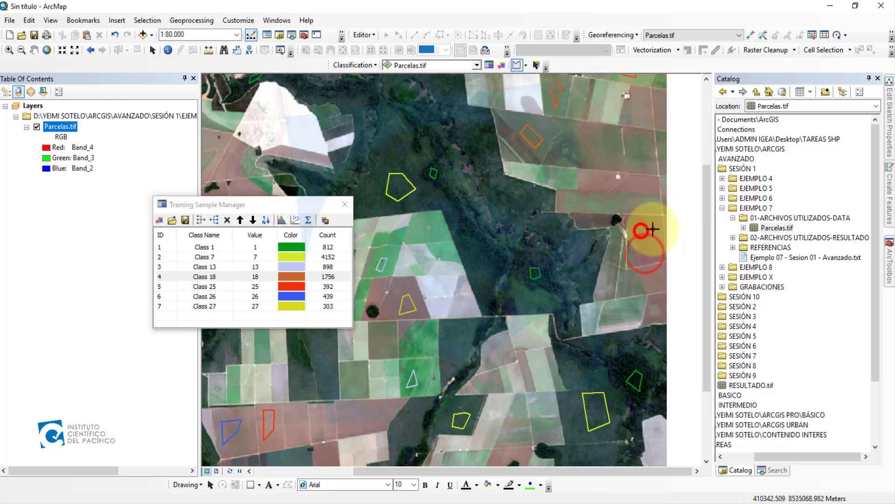
pyautogui.doubleClick(646, 251)
pyautogui.scroll(3, 599, 305)
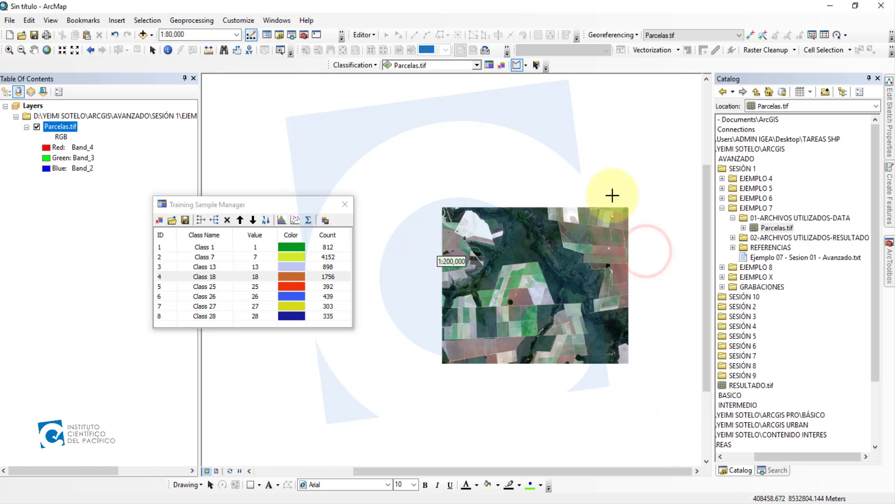
pyautogui.scroll(-3, 613, 170)
pyautogui.scroll(-1, 613, 169)
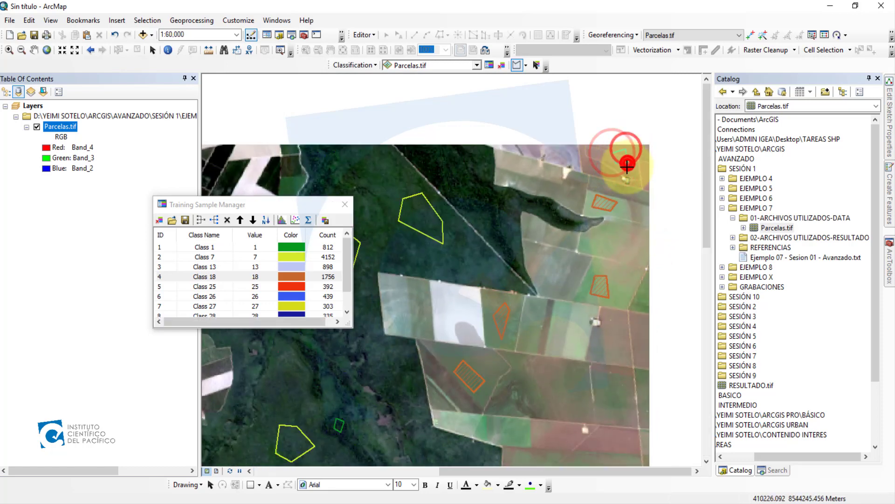
# - Draw a training polygon of about 120 pixels on the brownish parcel at the image's northwestern edge
pyautogui.scroll(3, 644, 240)
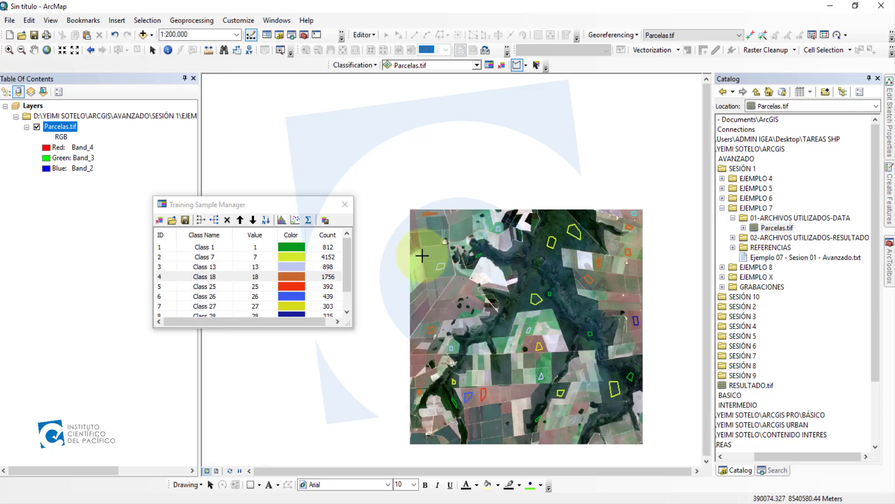
pyautogui.scroll(-3, 421, 256)
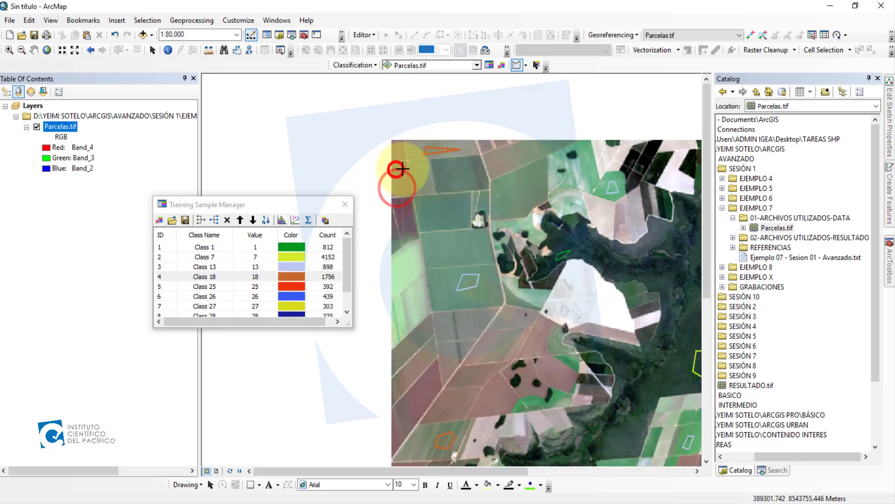
pyautogui.doubleClick(404, 179)
# - Draw training polygons of about 299 pixels on the brown parcel along the western edge and about 45 pixels on the brown southwestern parcel
pyautogui.click(416, 402)
pyautogui.click(421, 387)
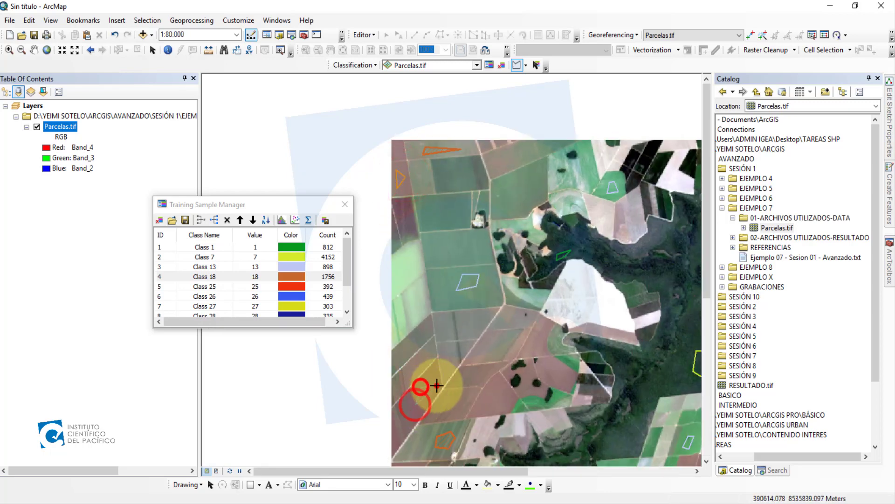
pyautogui.click(437, 385)
pyautogui.click(430, 396)
pyautogui.scroll(2, 431, 396)
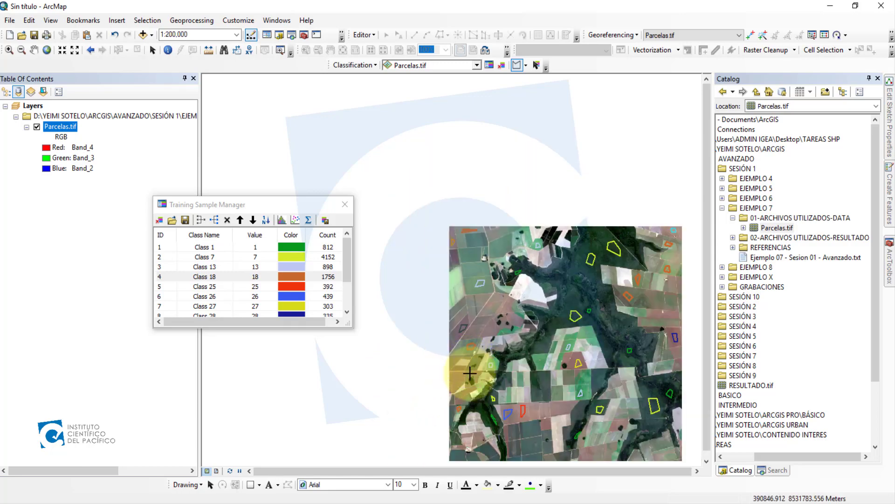
pyautogui.scroll(-3, 459, 454)
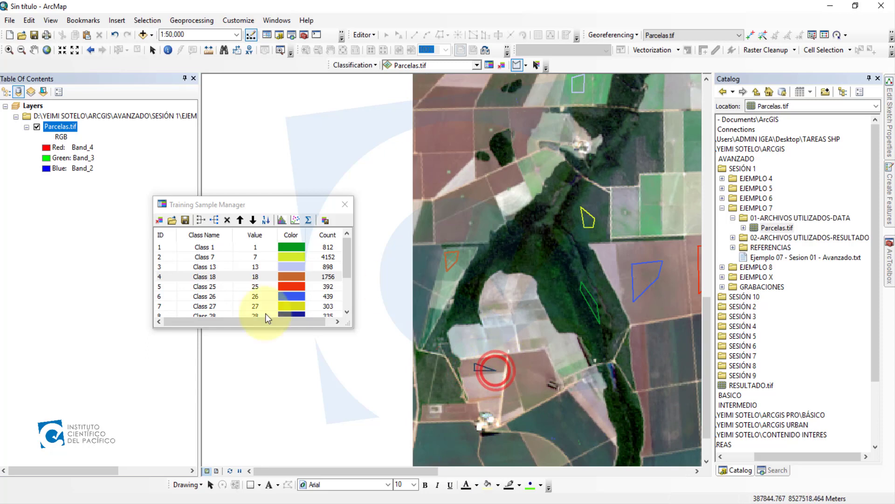
# - Merge the training samples Class 25 to Class 32 into a single class
pyautogui.scroll(-2, 195, 294)
pyautogui.click(165, 256)
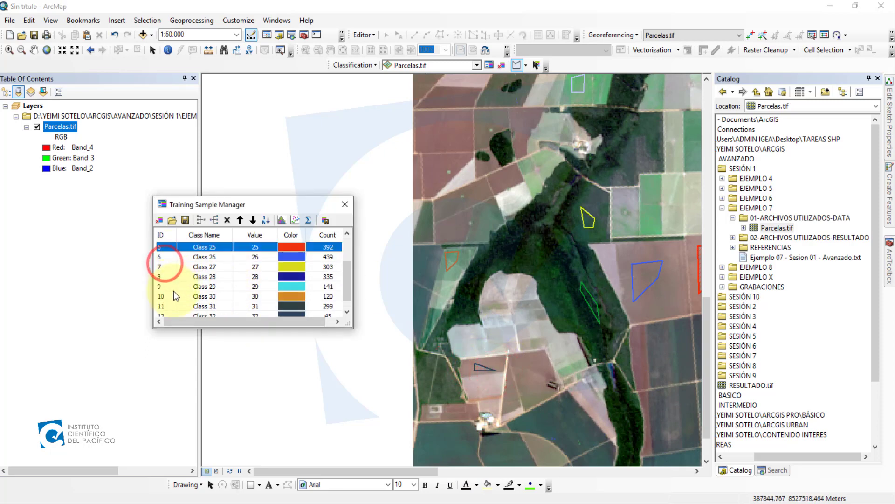
pyautogui.keyDown('shift'); pyautogui.click(167, 306); pyautogui.keyUp('shift')
pyautogui.scroll(2, 212, 296)
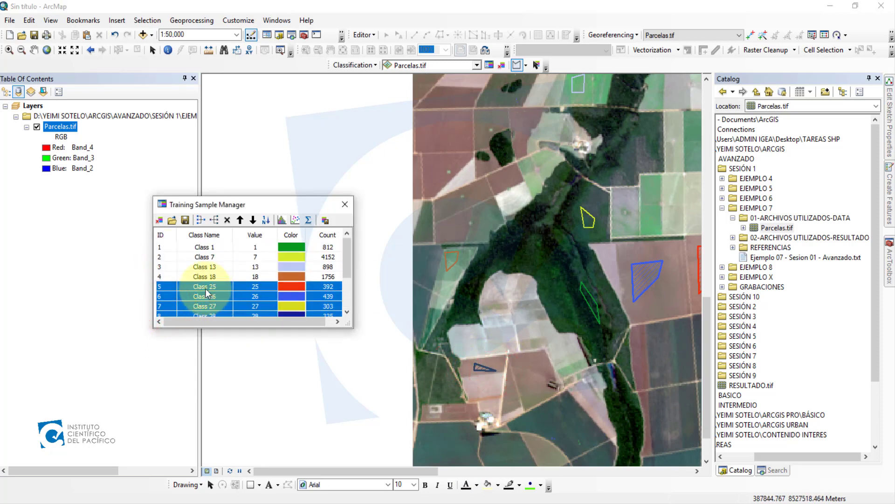
pyautogui.click(204, 220)
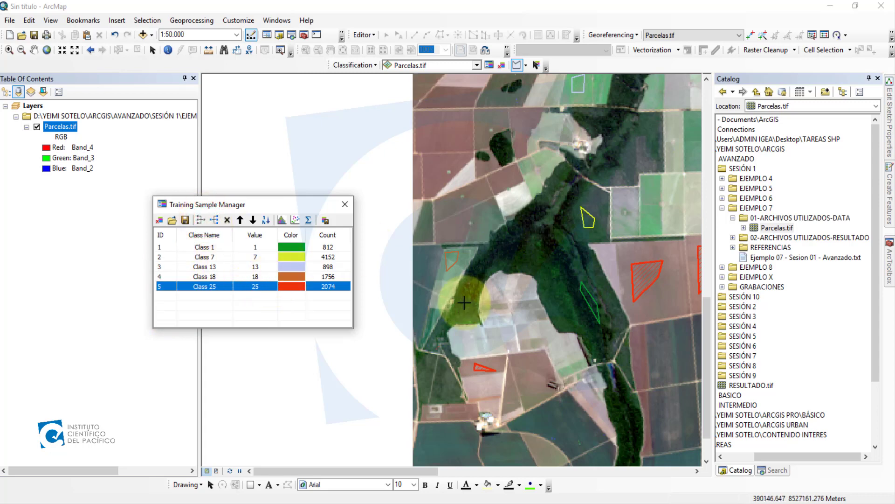
# - Draw training polygons of about 421 pixels on the large white northwestern parcel and about 343 pixels on the white northeastern parcel
pyautogui.scroll(2, 467, 280)
pyautogui.scroll(3, 432, 266)
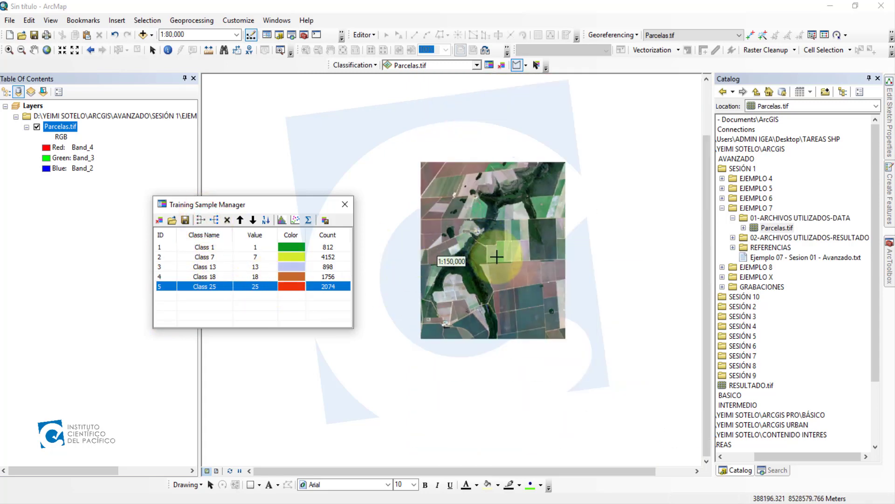
pyautogui.scroll(-2, 642, 170)
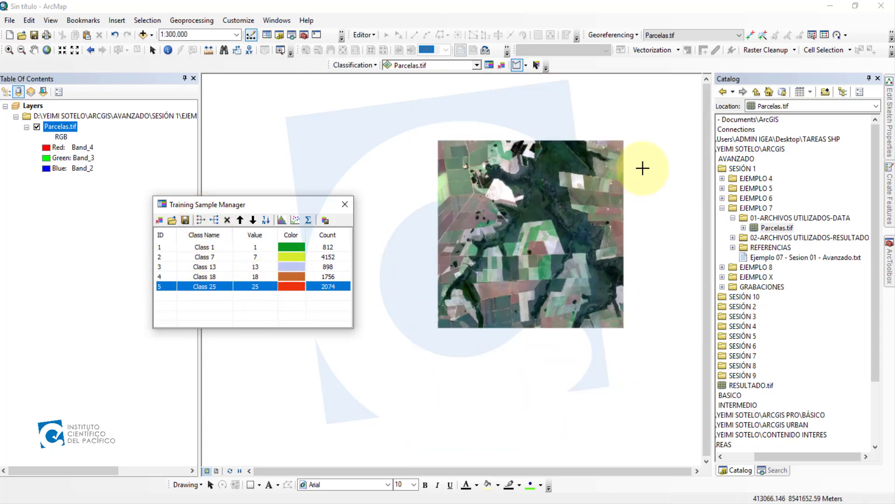
pyautogui.click(404, 209)
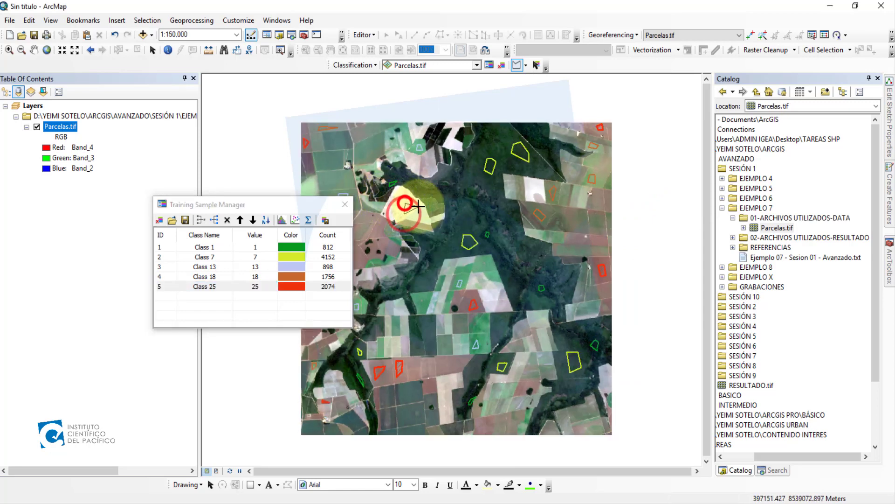
pyautogui.click(531, 191)
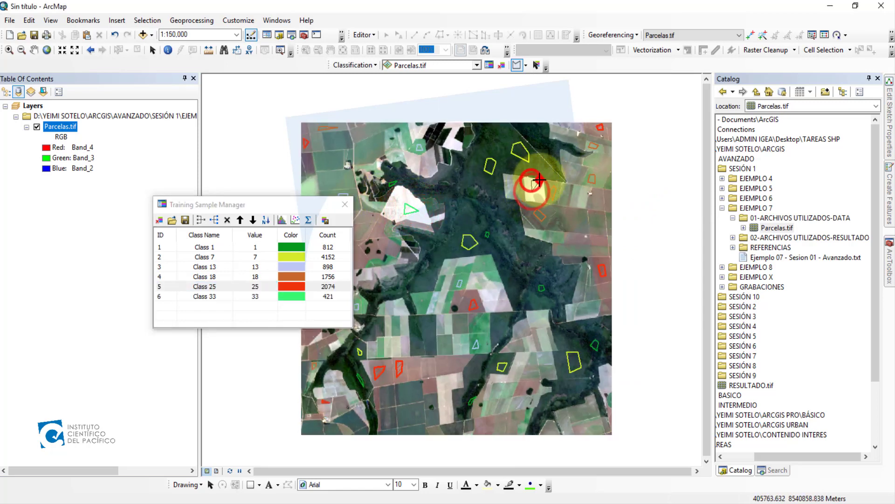
pyautogui.click(540, 179)
pyautogui.doubleClick(539, 184)
# - Draw a training polygon of about 190 pixels on the white parcel between the dark parcels near the northern edge
pyautogui.scroll(-3, 393, 139)
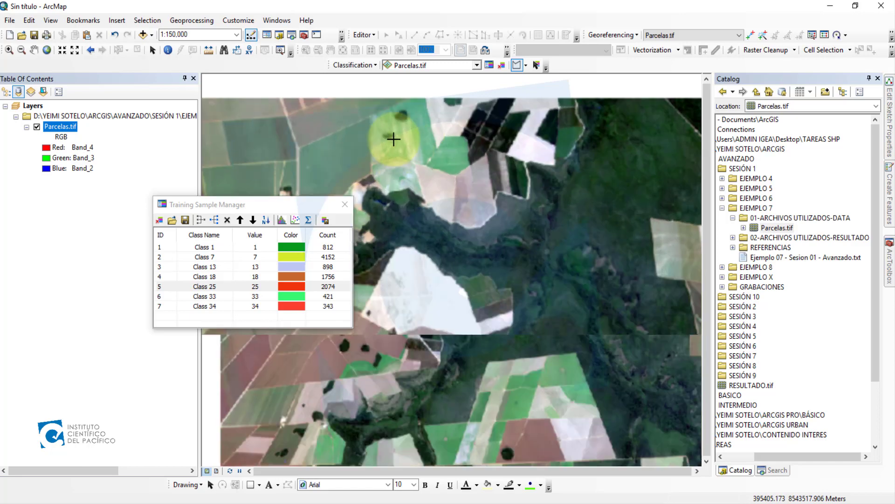
pyautogui.scroll(2, 492, 269)
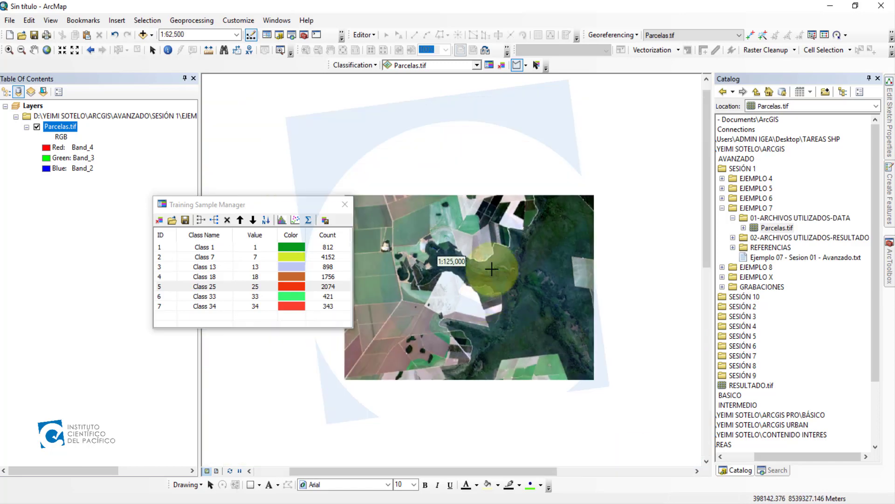
pyautogui.scroll(-2, 496, 234)
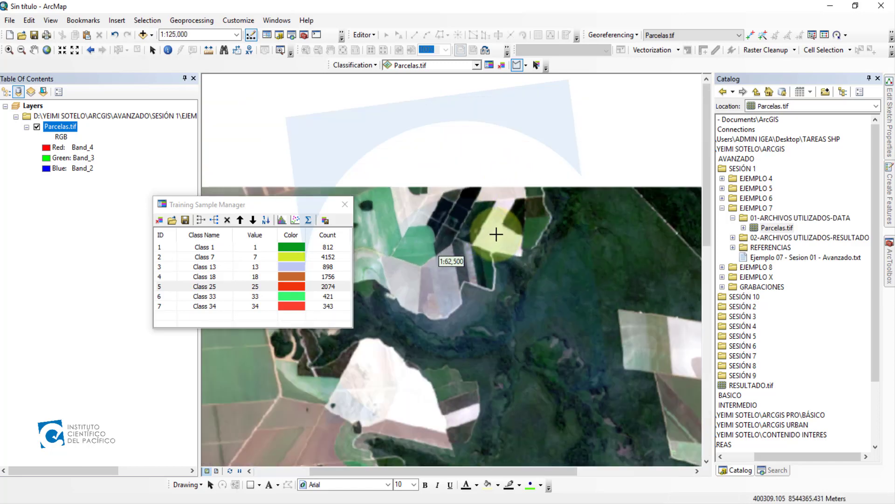
pyautogui.scroll(-1, 496, 242)
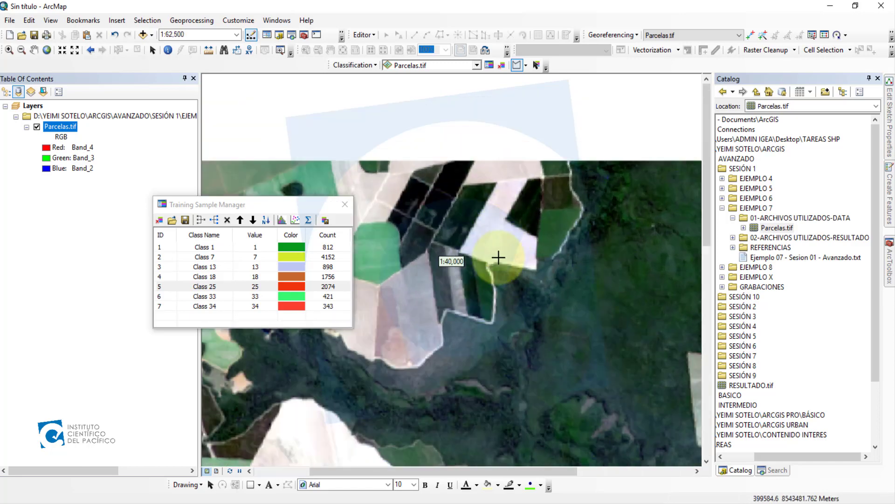
pyautogui.doubleClick(499, 225)
# - Draw training polygons of about 132 pixels on the pale parcel east of the central reddish one and about 53 pixels on the whitish southwestern parcel
pyautogui.scroll(3, 546, 231)
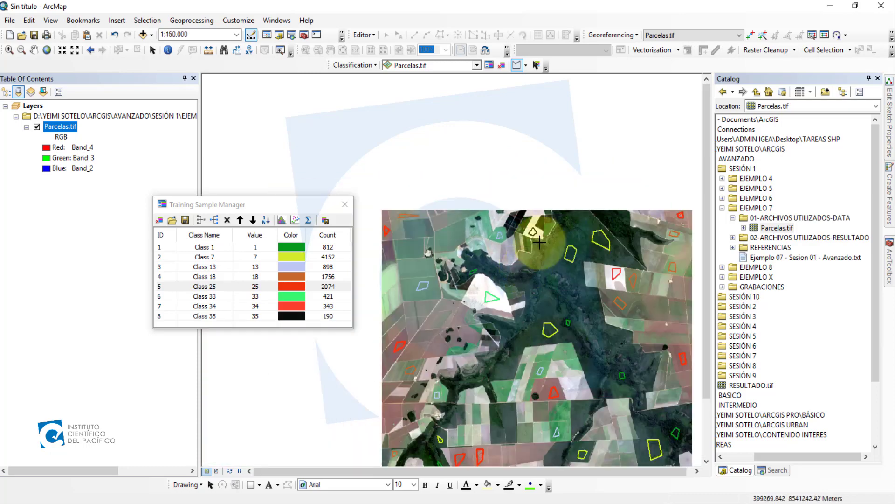
pyautogui.scroll(2, 539, 242)
pyautogui.scroll(-3, 493, 356)
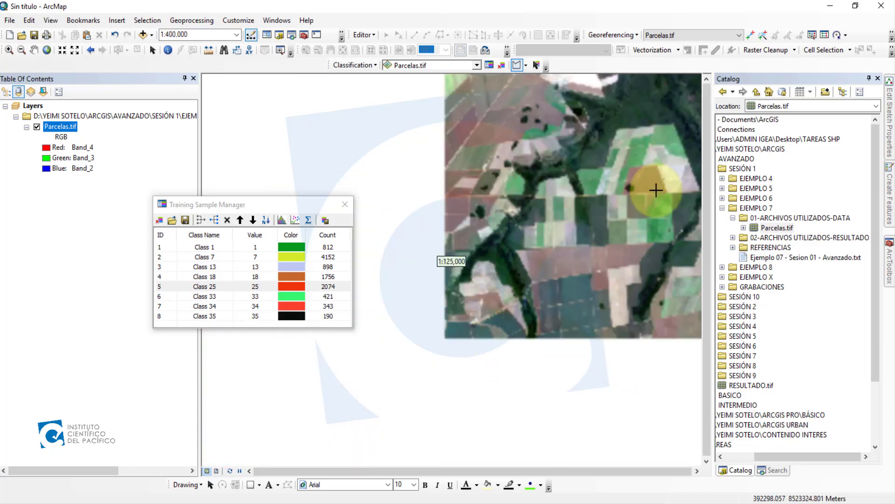
pyautogui.scroll(-2, 653, 202)
pyautogui.click(643, 204)
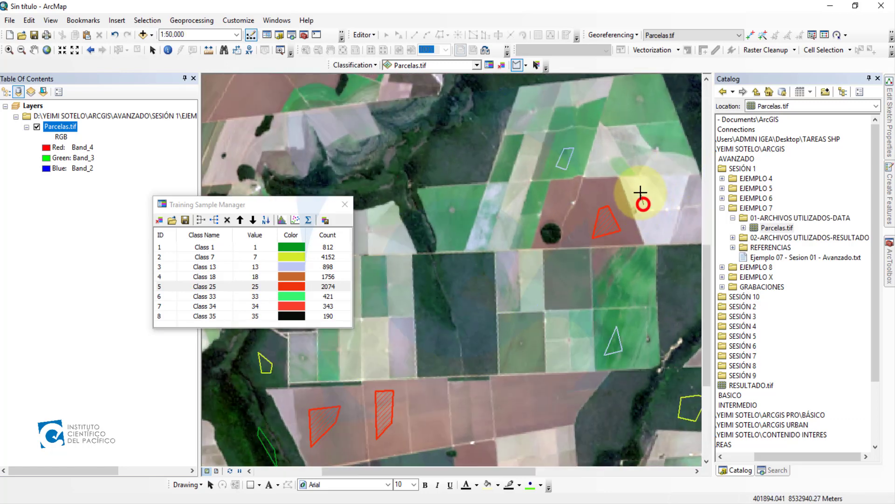
pyautogui.scroll(3, 566, 282)
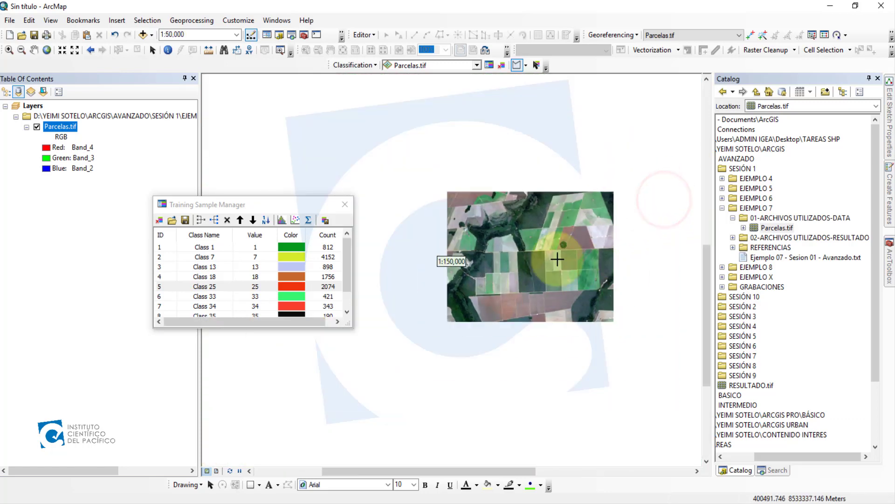
pyautogui.scroll(-4, 425, 322)
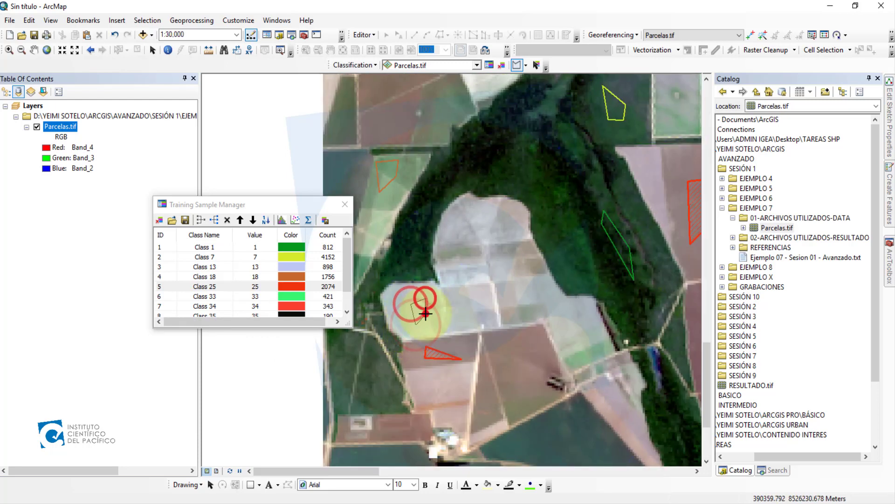
# - Merge the training samples Class 33 to Class 37 into a single class and clear the row selection
pyautogui.click(162, 294)
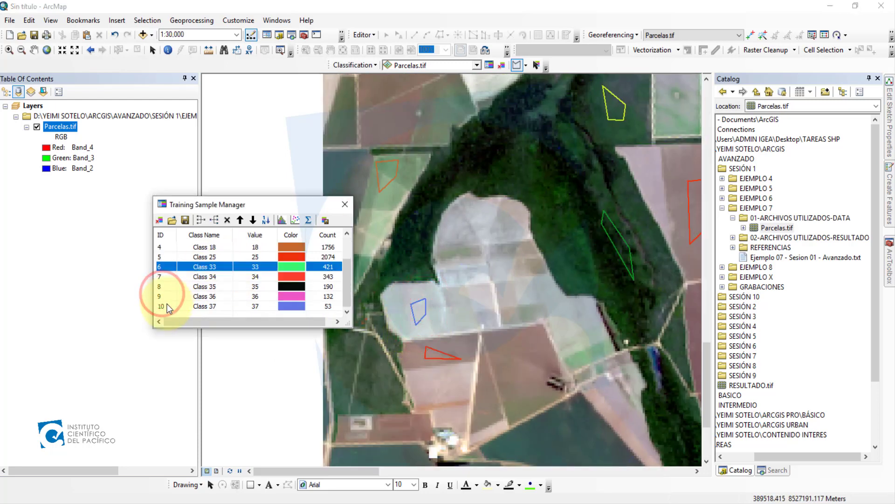
pyautogui.keyDown('shift'); pyautogui.click(167, 304); pyautogui.keyUp('shift')
pyautogui.click(200, 221)
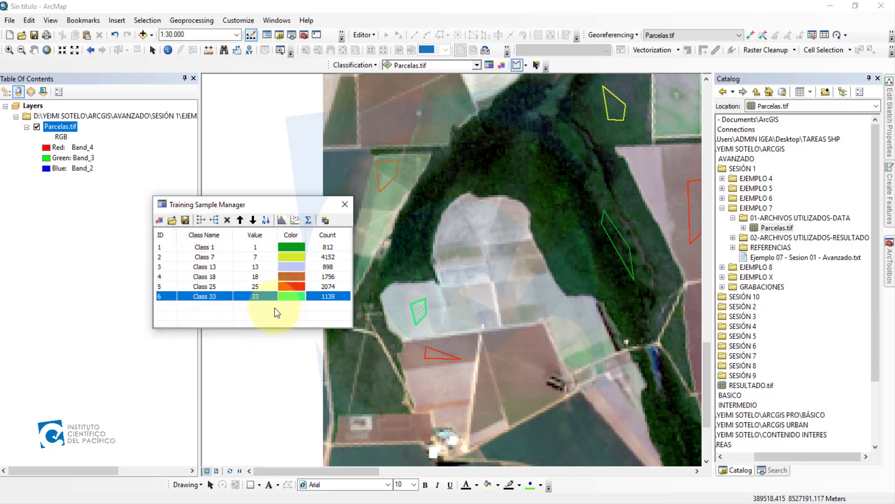
pyautogui.click(204, 309)
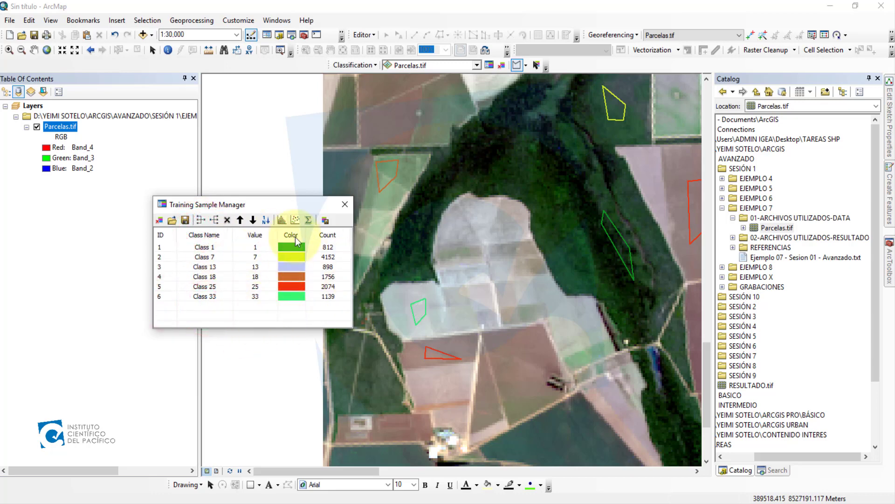
# - Create a signature file from the training samples and save it on drive D: with a name beginning with Parcelas_
pyautogui.click(324, 221)
pyautogui.moveTo(340, 226); pyautogui.dragTo(492, 219)
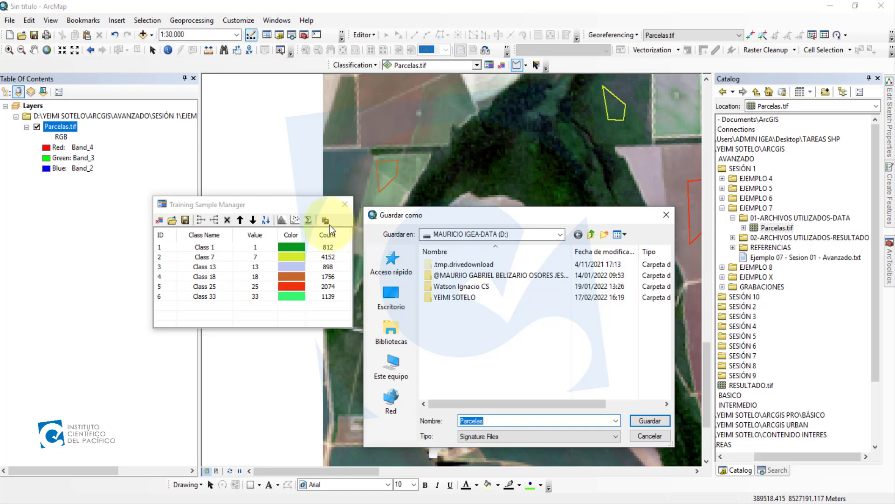
pyautogui.click(559, 234)
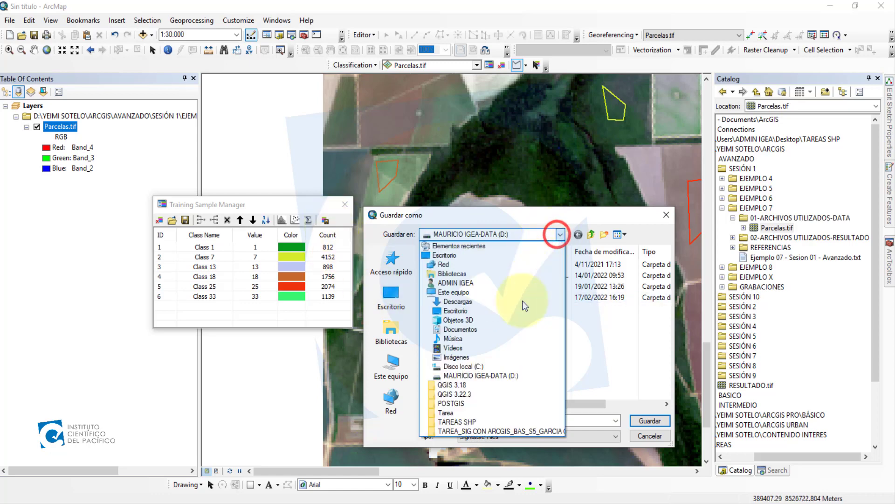
pyautogui.click(391, 376)
pyautogui.scroll(-3, 488, 363)
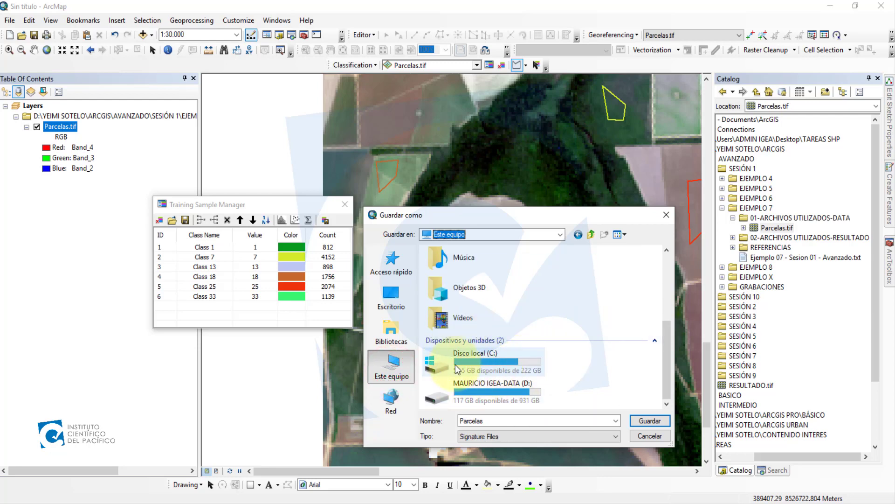
pyautogui.moveTo(455, 365)
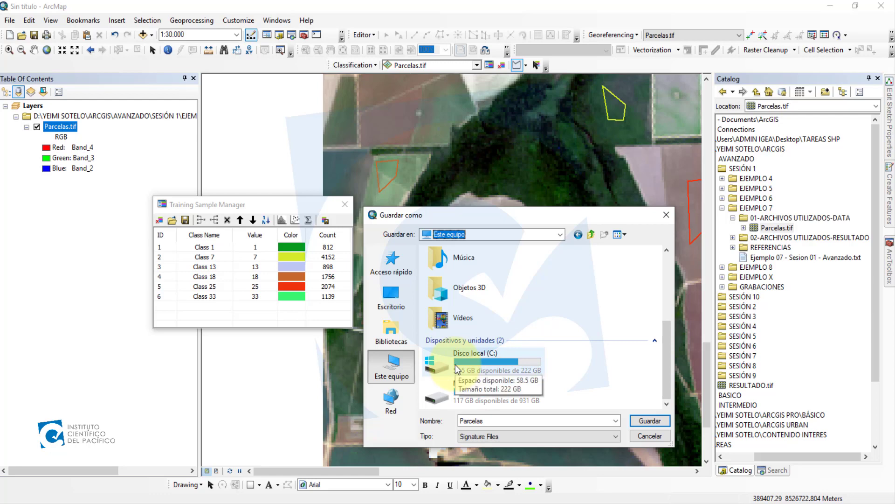
pyautogui.doubleClick(490, 396)
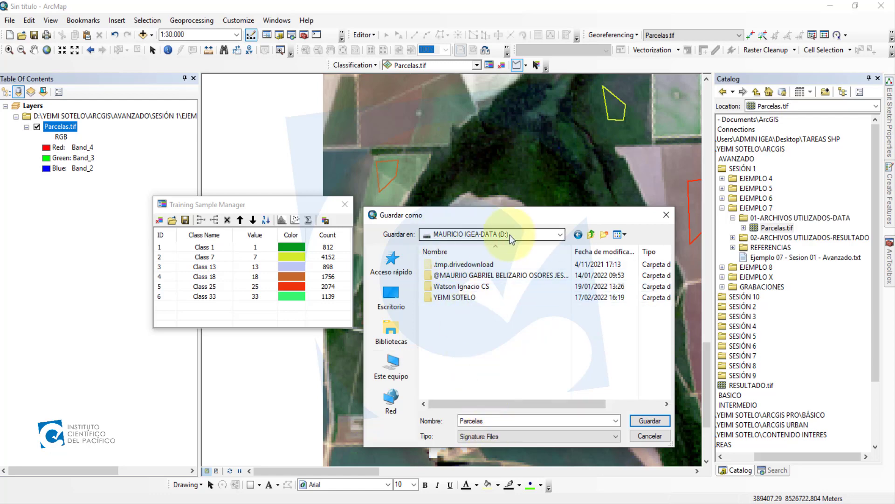
pyautogui.click(504, 421)
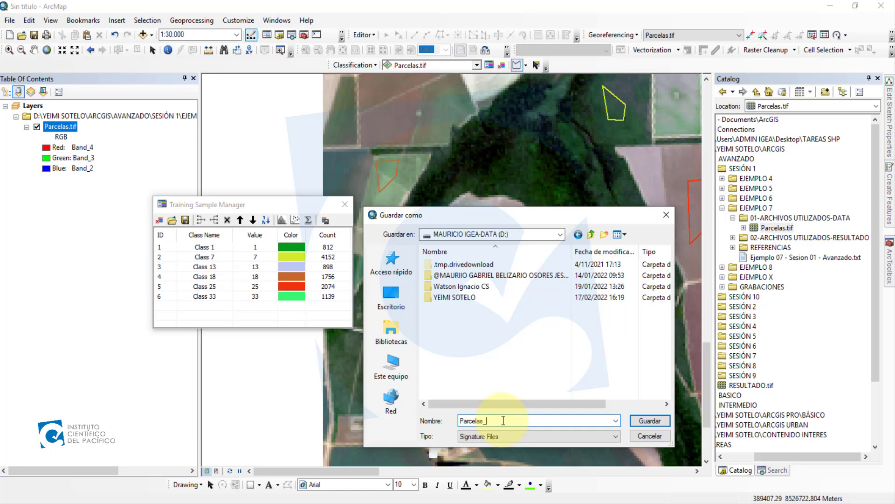
pyautogui.click(649, 420)
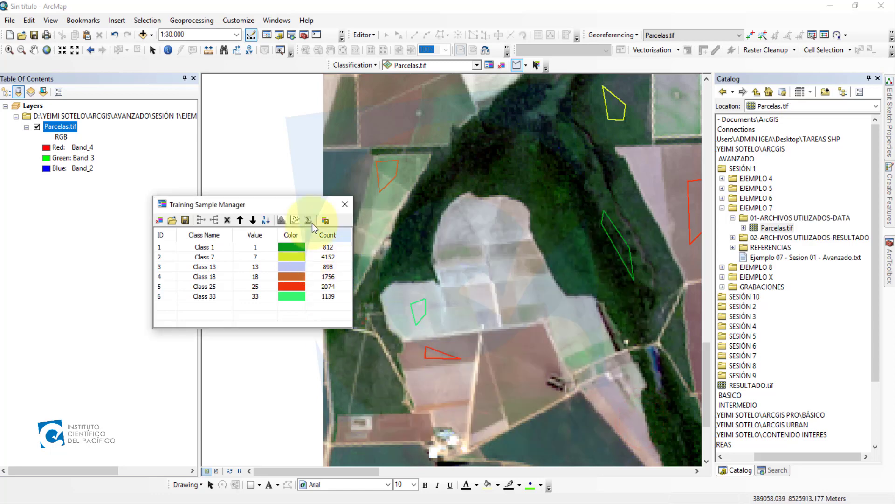
# - Move the Training Sample Manager clear of the map and open the Maximum Likelihood Classification tool at its input signature file
pyautogui.moveTo(320, 206); pyautogui.dragTo(839, 316)
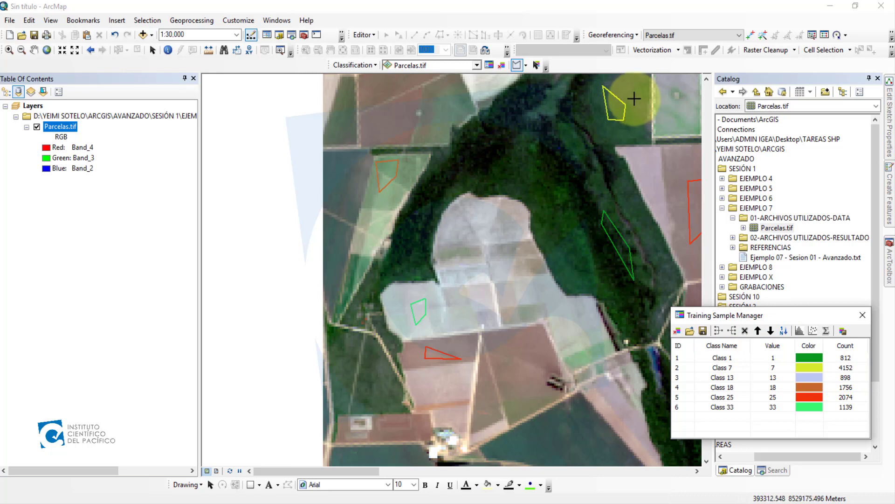
pyautogui.click(375, 65)
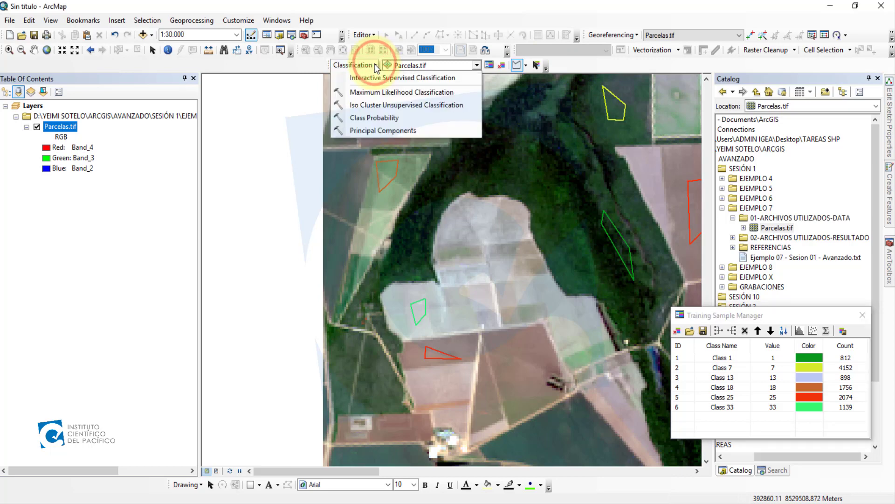
pyautogui.click(443, 94)
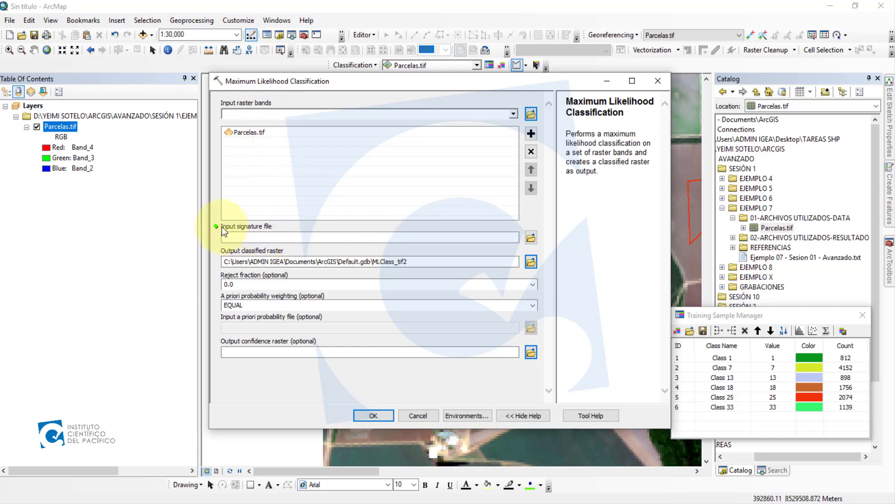
pyautogui.click(278, 227)
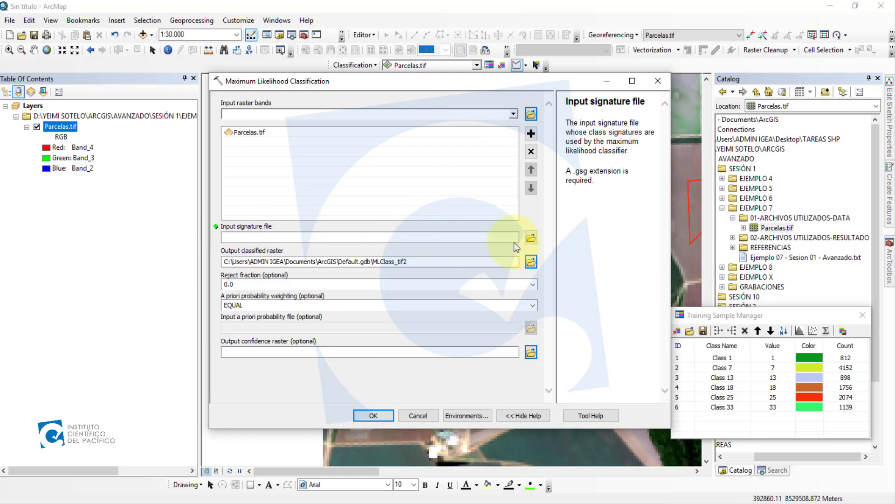
# - Load parcelas_1.gsg from drive D: as the input signature file
pyautogui.click(531, 239)
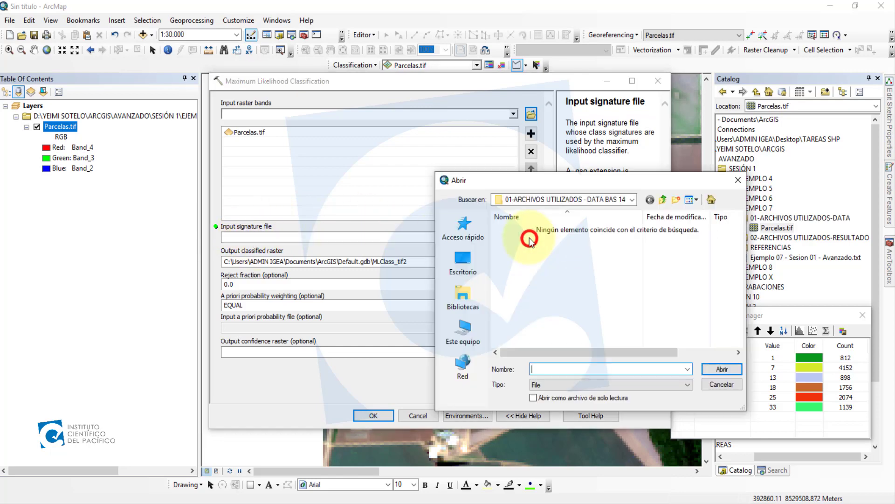
pyautogui.click(628, 200)
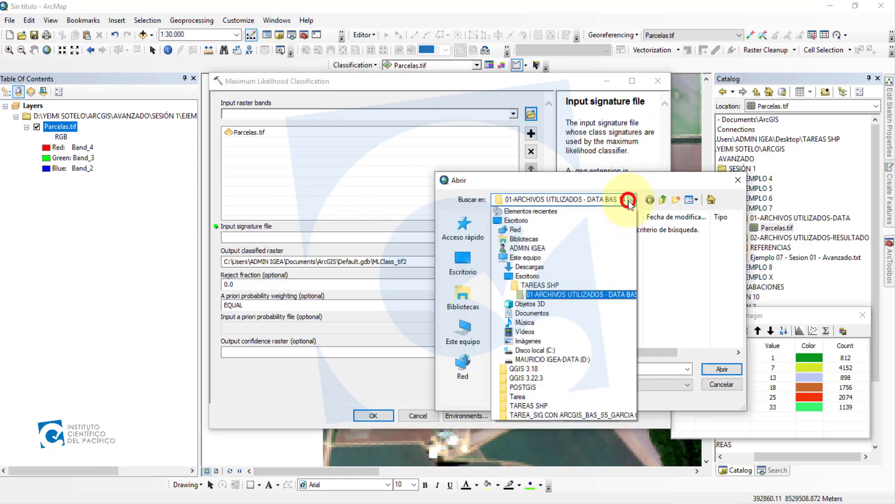
pyautogui.click(539, 360)
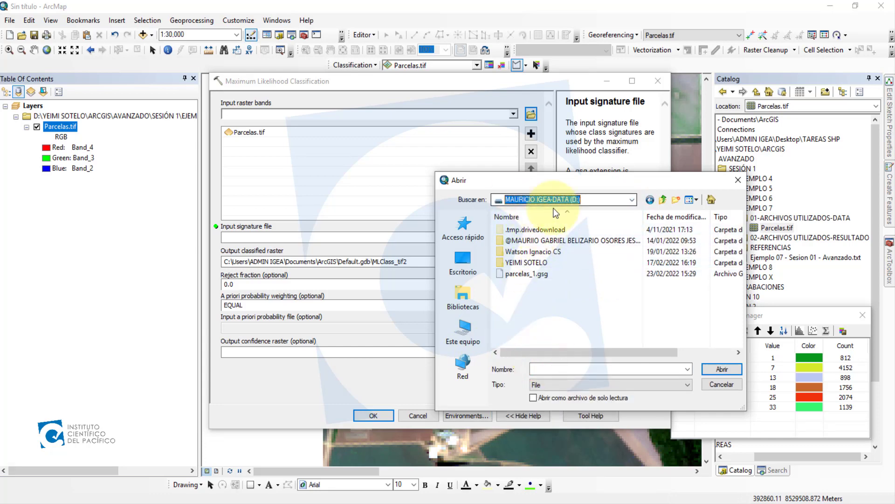
pyautogui.click(538, 279)
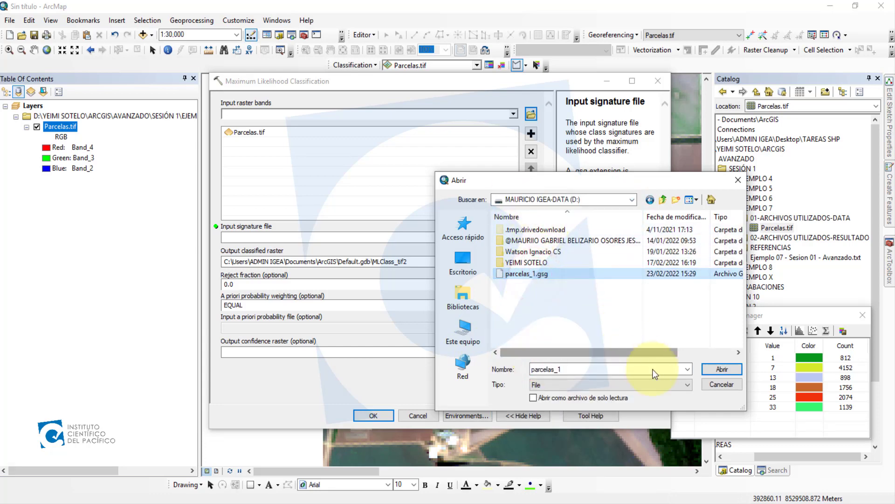
pyautogui.click(717, 369)
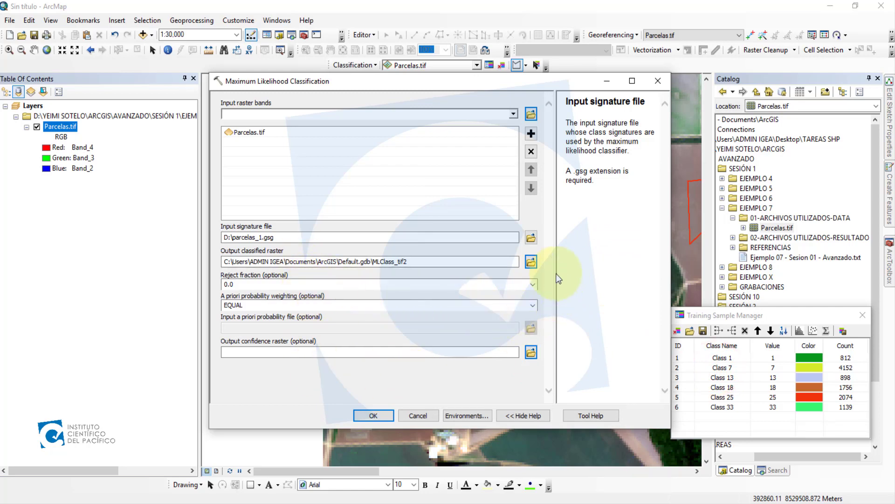
# - Browse to SESIÓN 1, EJEMPLO 7, 02-ARCHIVOS UTILIZADOS-RESULTADO as the output folder for the classified raster
pyautogui.click(534, 264)
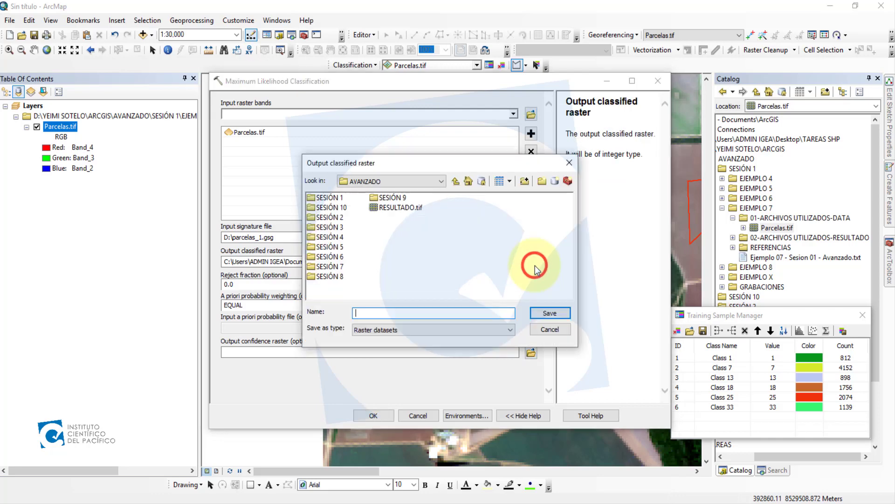
pyautogui.doubleClick(330, 197)
pyautogui.doubleClick(337, 229)
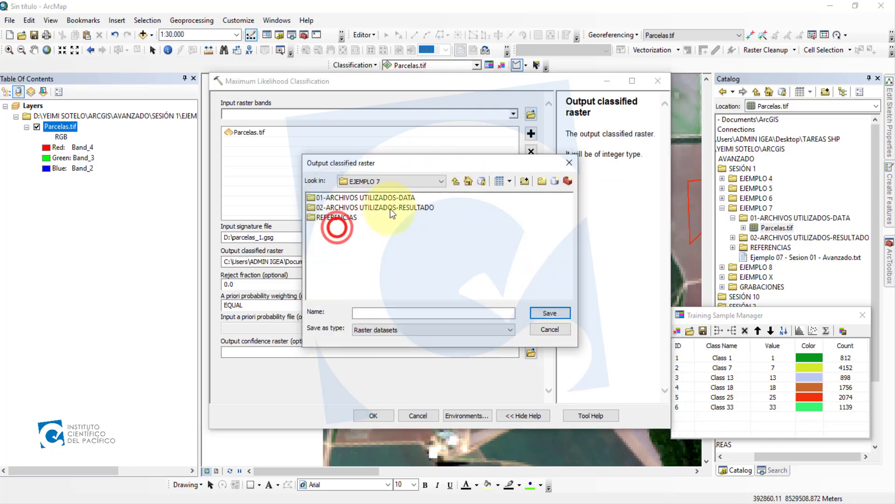
pyautogui.doubleClick(395, 207)
# - Save the output classified raster as CLASIFICACION.tif and run the Maximum Likelihood Classification
pyautogui.click(406, 312)
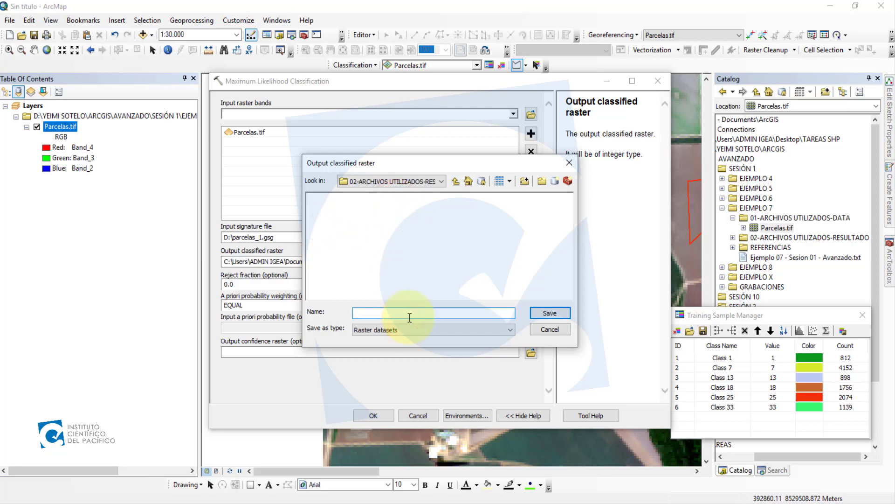
pyautogui.write('CLASUFICACION.tif')
pyautogui.click(382, 313)
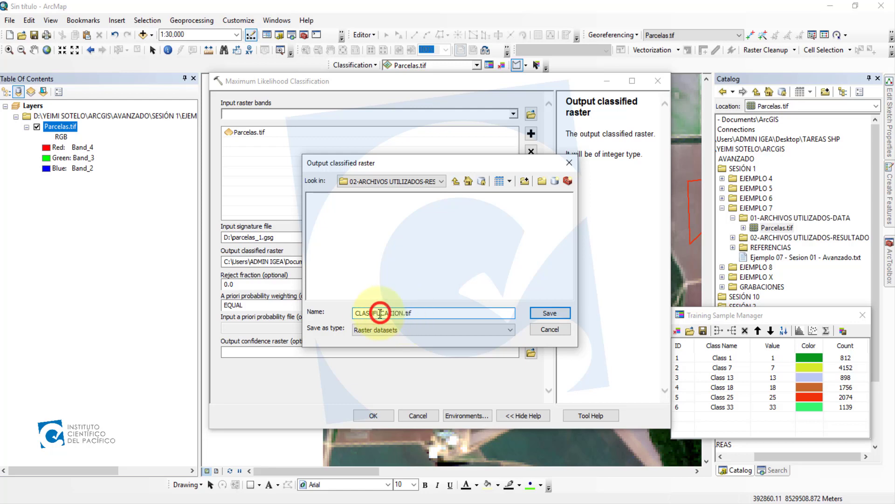
pyautogui.press('BackSpace')
pyautogui.write('I')
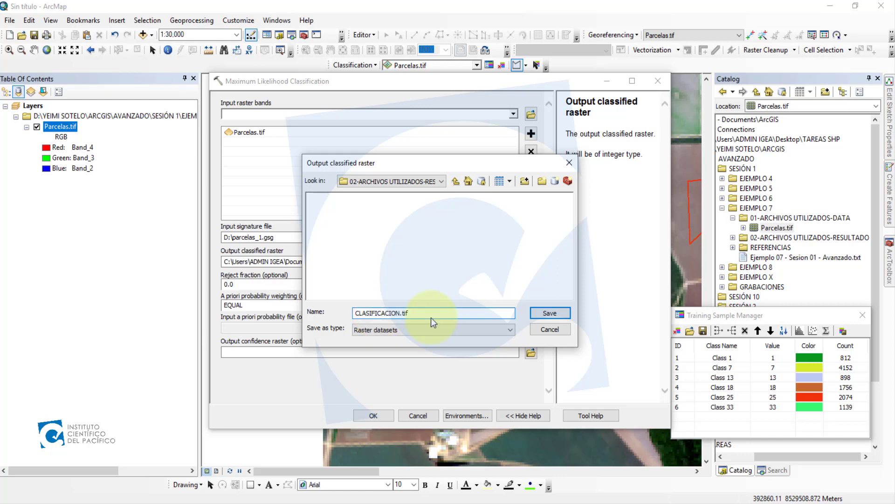
pyautogui.click(430, 315)
pyautogui.moveTo(409, 313); pyautogui.dragTo(400, 314)
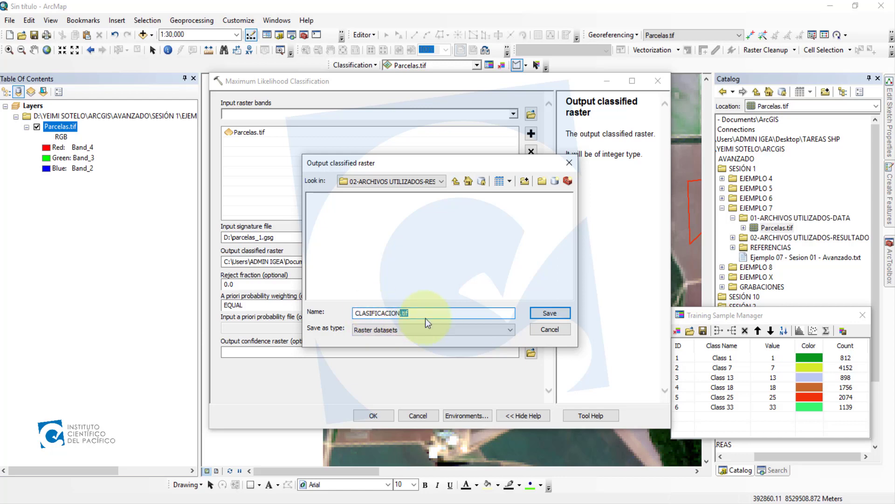
pyautogui.press('BackSpace')
pyautogui.click(539, 314)
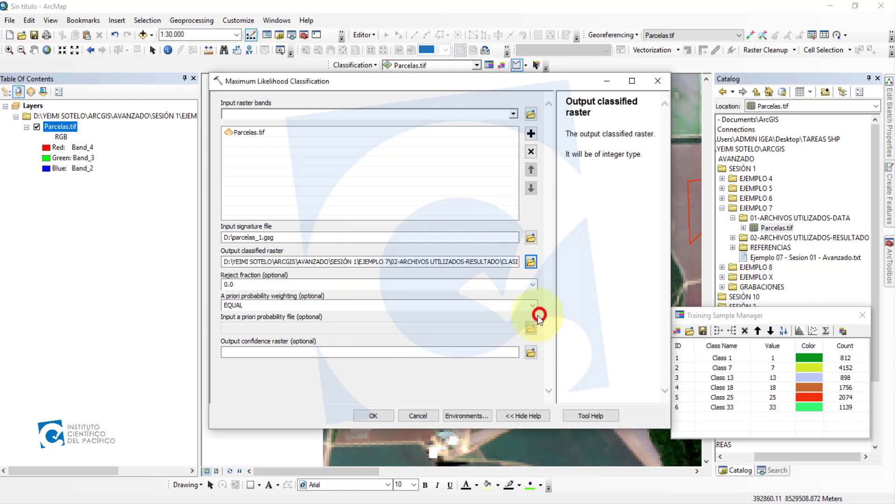
pyautogui.click(374, 415)
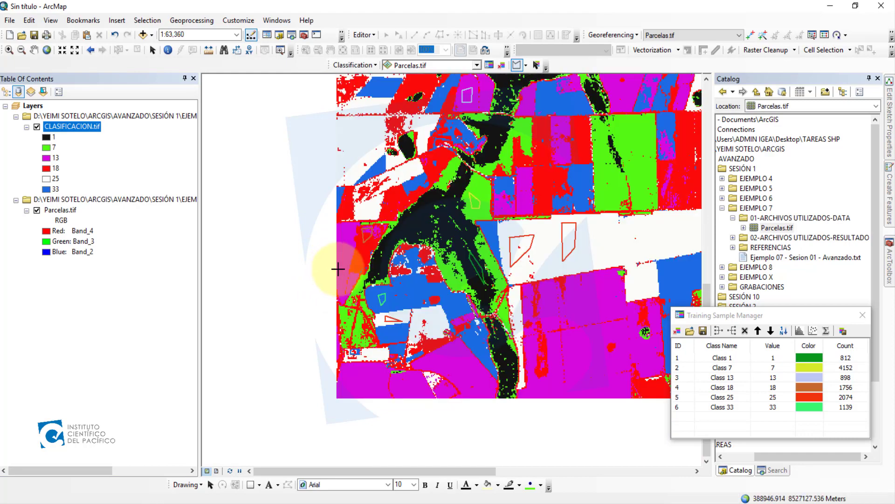
# - Clear all training samples from the map and close the Training Sample Manager
pyautogui.scroll(5, 338, 268)
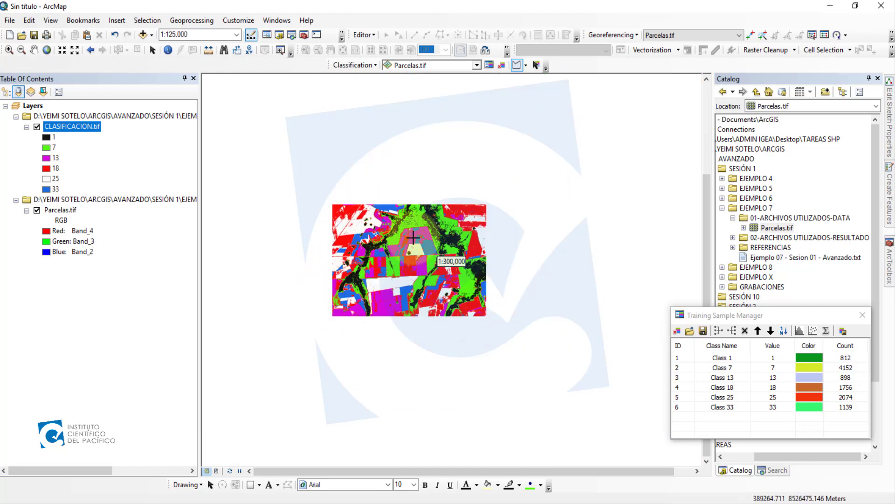
pyautogui.scroll(-2, 471, 190)
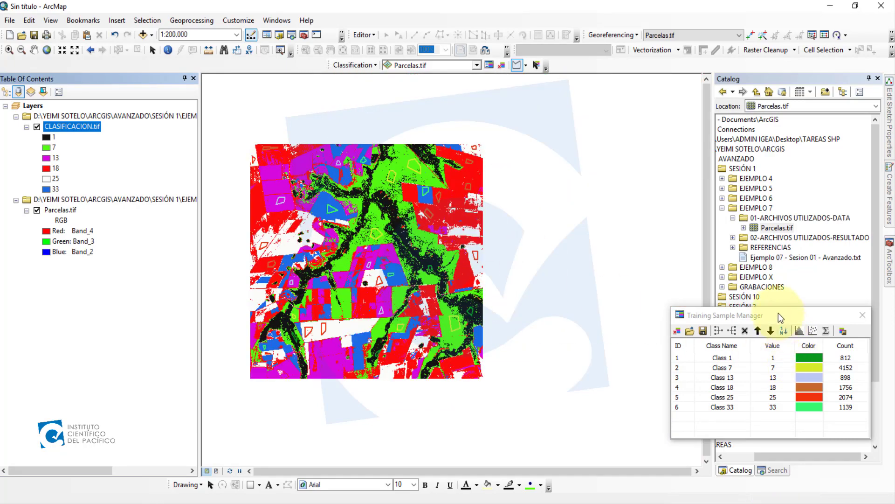
pyautogui.moveTo(779, 317); pyautogui.dragTo(617, 238)
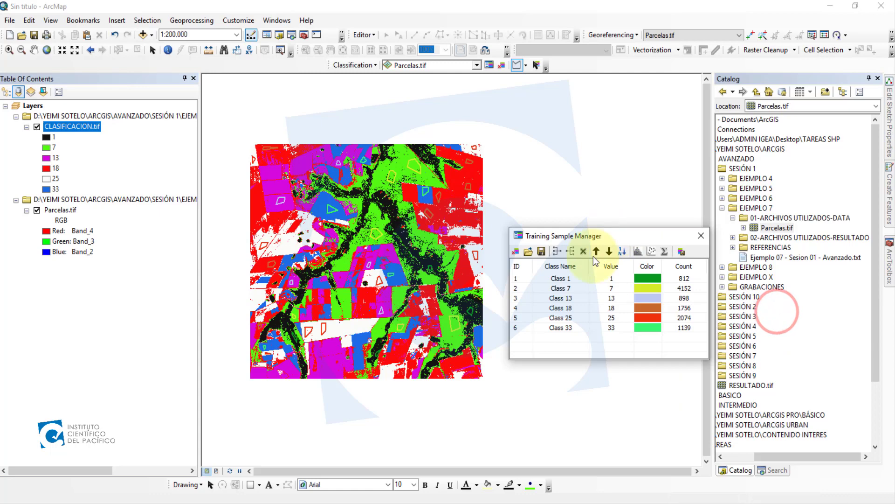
pyautogui.click(519, 254)
pyautogui.click(701, 235)
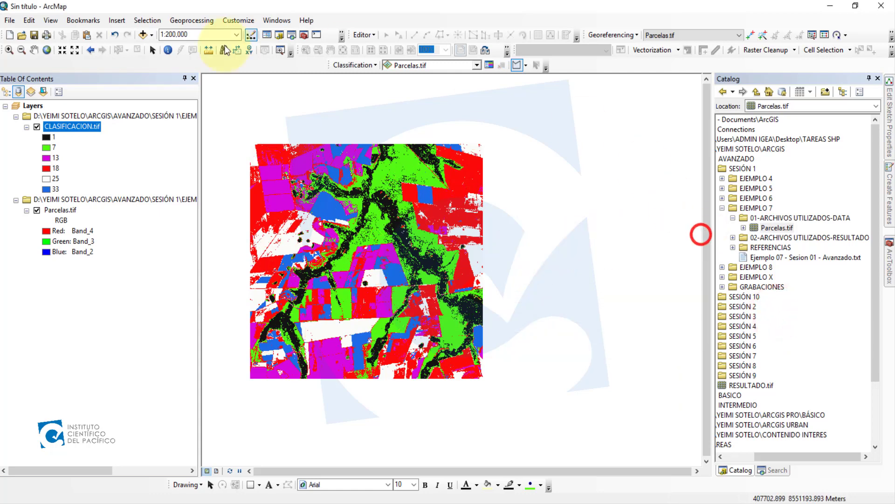
# - Compare the classified raster with the Parcelas.tif image by repeatedly hiding and showing the CLASIFICACION.tif layer, leaving it visible
pyautogui.click(34, 49)
pyautogui.scroll(-2, 541, 307)
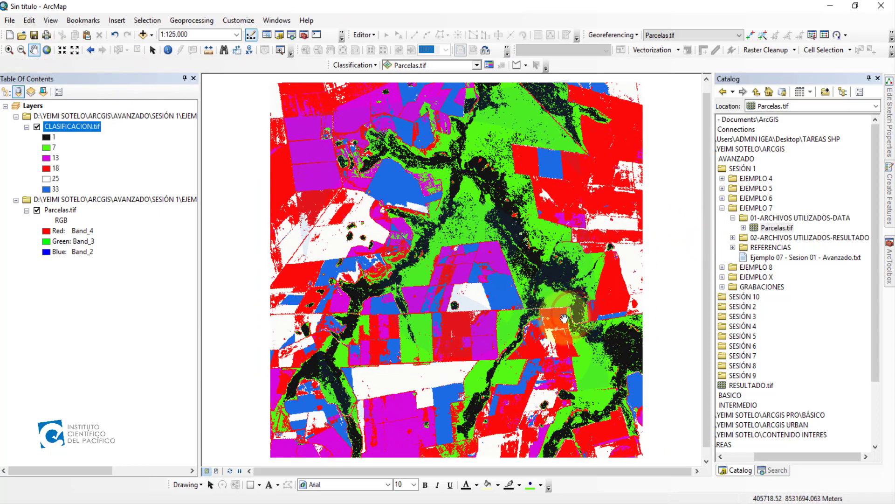
pyautogui.moveTo(572, 317); pyautogui.dragTo(564, 318)
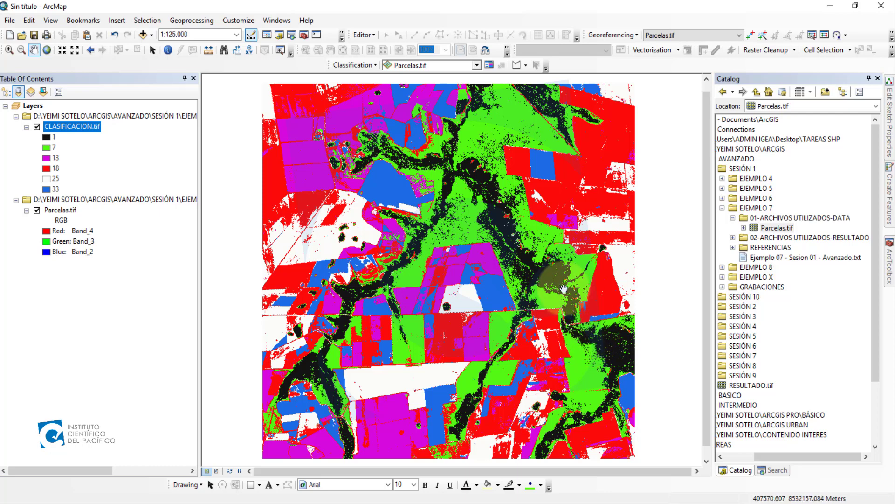
pyautogui.click(37, 127)
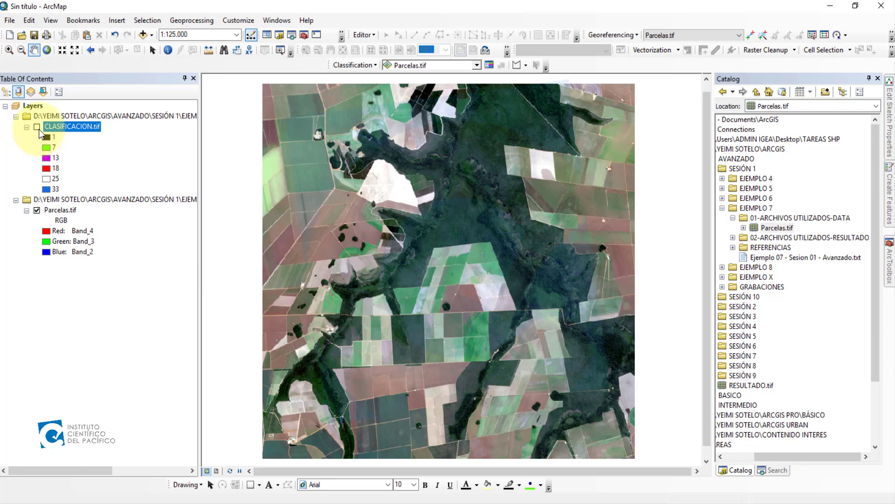
pyautogui.click(36, 126)
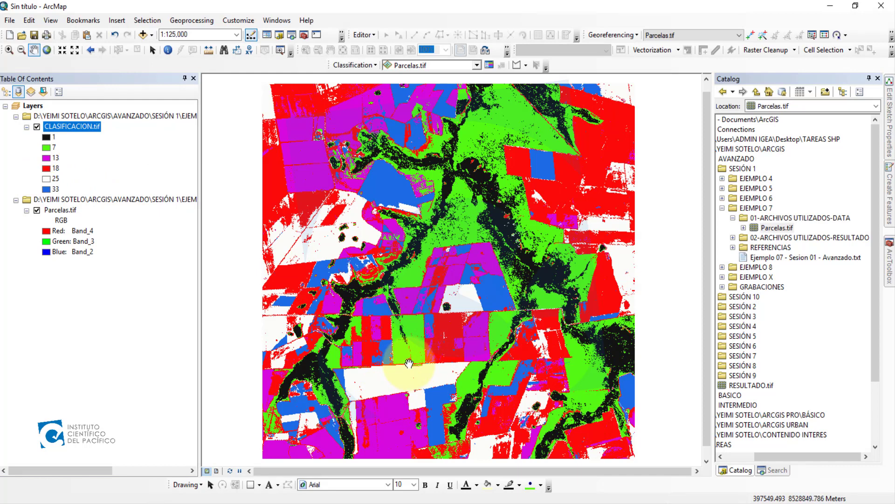
pyautogui.click(37, 127)
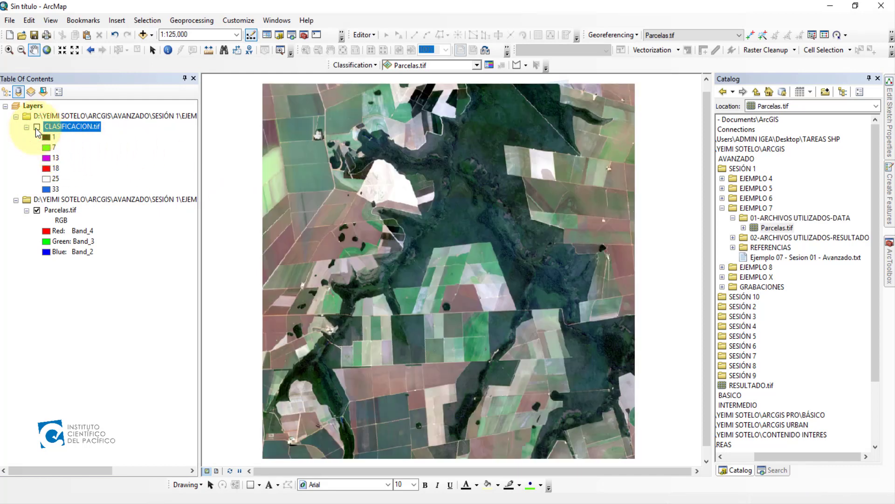
pyautogui.click(37, 128)
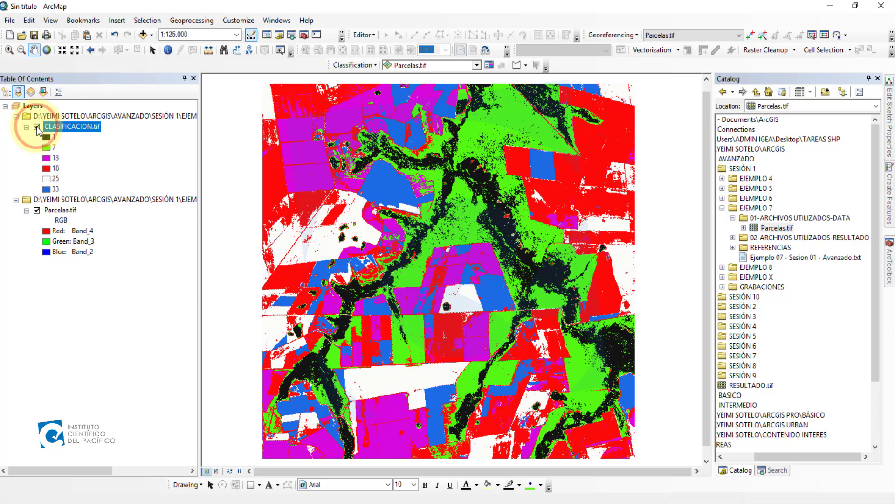
pyautogui.click(36, 127)
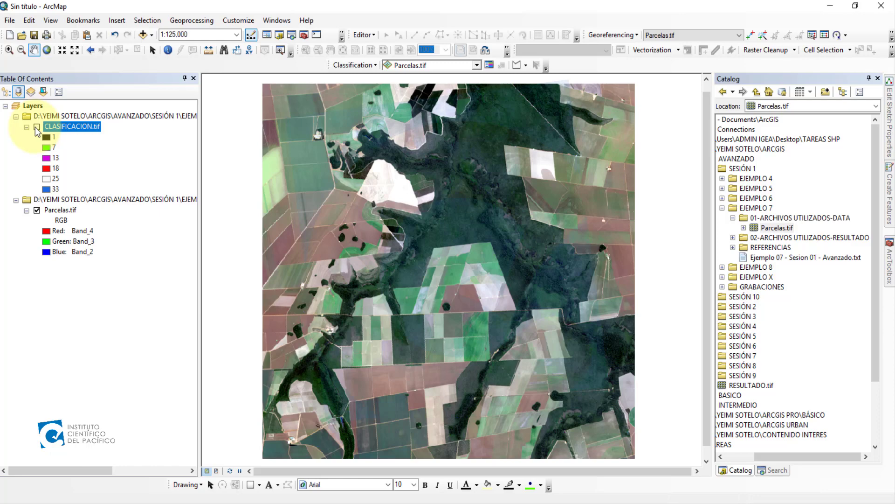
pyautogui.click(37, 127)
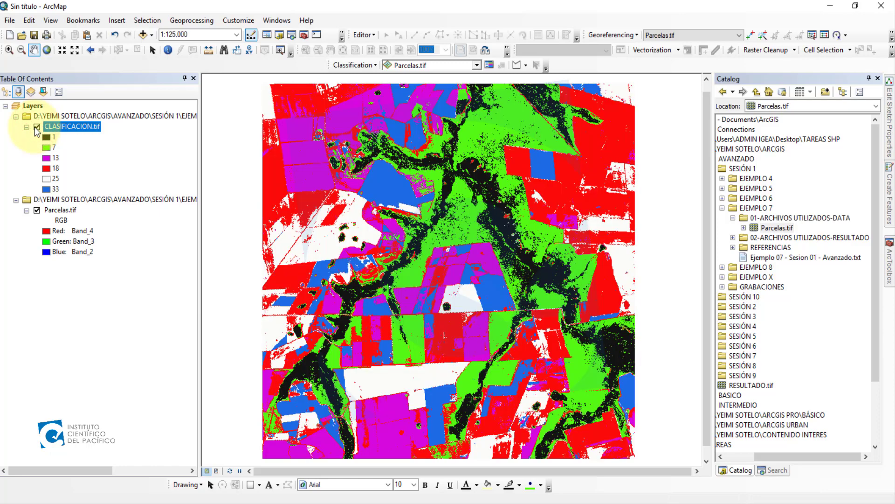
pyautogui.click(37, 127)
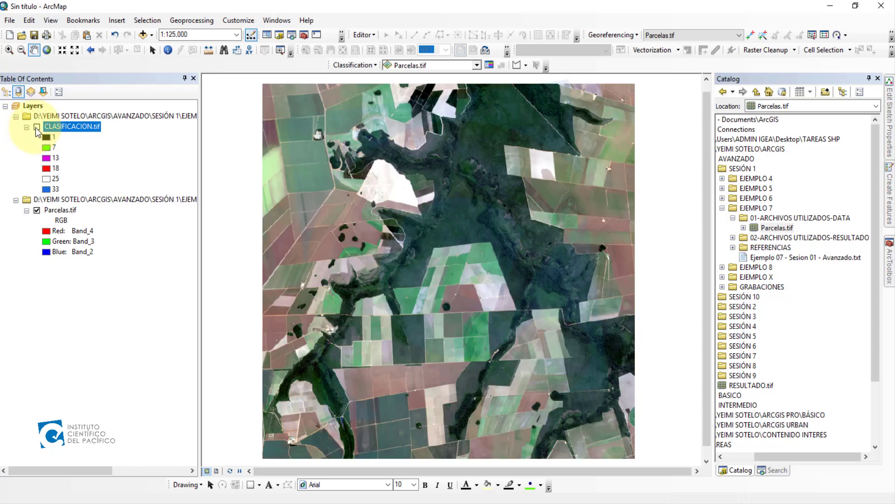
pyautogui.click(37, 128)
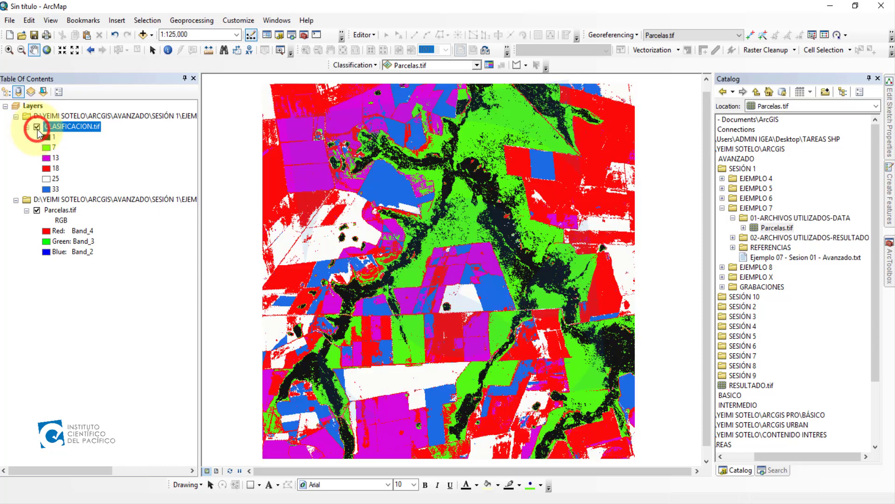
pyautogui.click(36, 128)
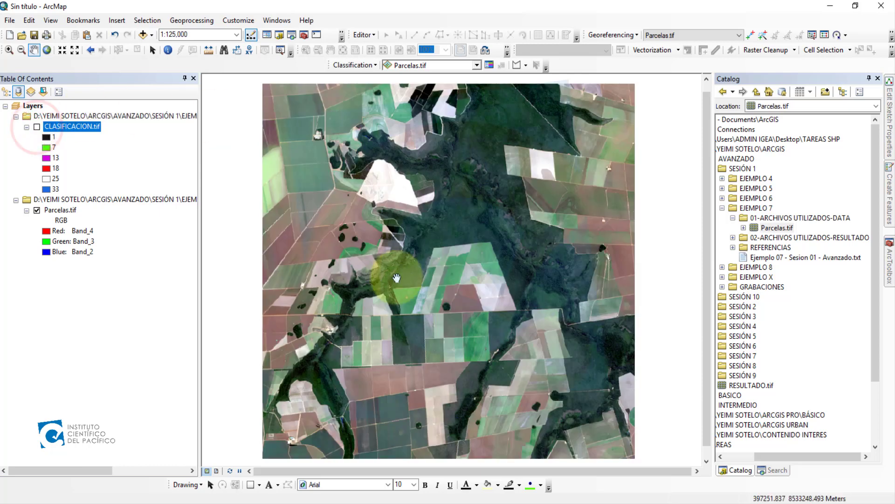
pyautogui.moveTo(471, 323); pyautogui.dragTo(465, 321)
pyautogui.click(36, 127)
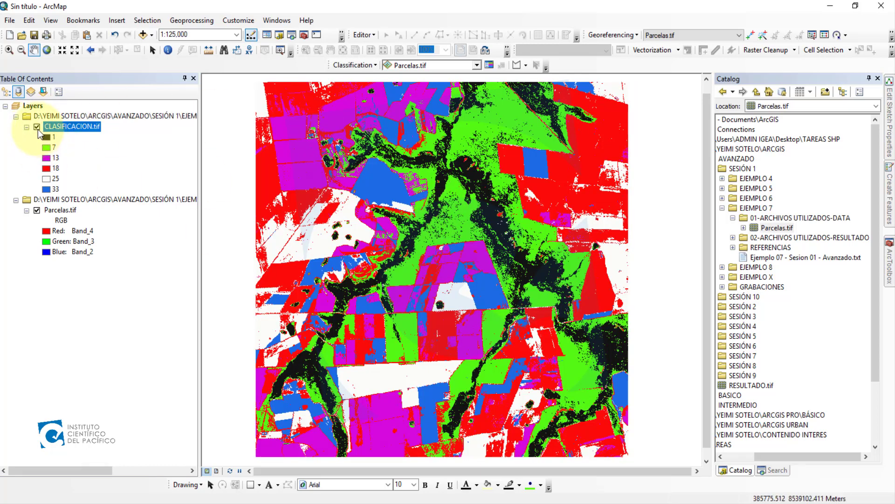
pyautogui.click(37, 128)
pyautogui.click(37, 128)
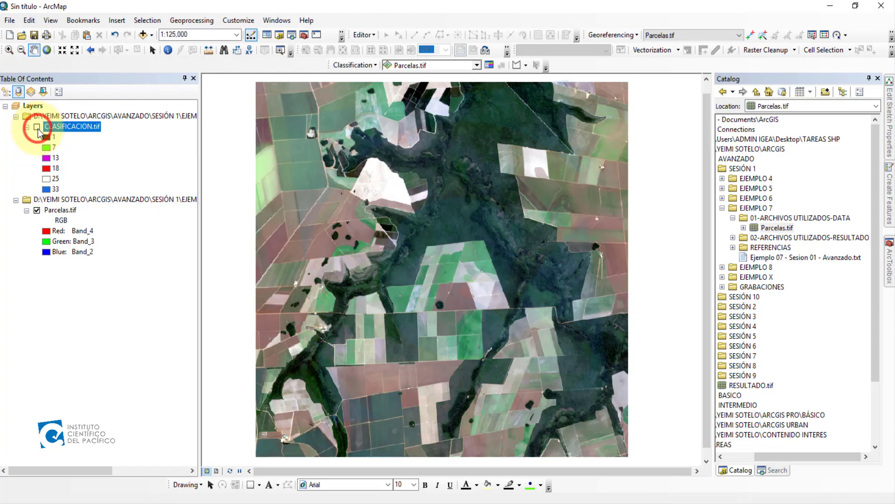
pyautogui.click(37, 128)
pyautogui.click(37, 128)
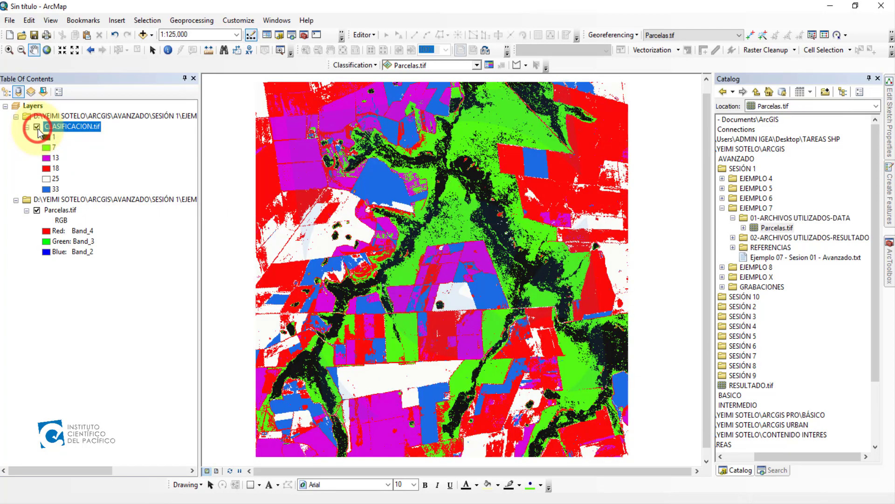
pyautogui.click(37, 127)
pyautogui.click(37, 127)
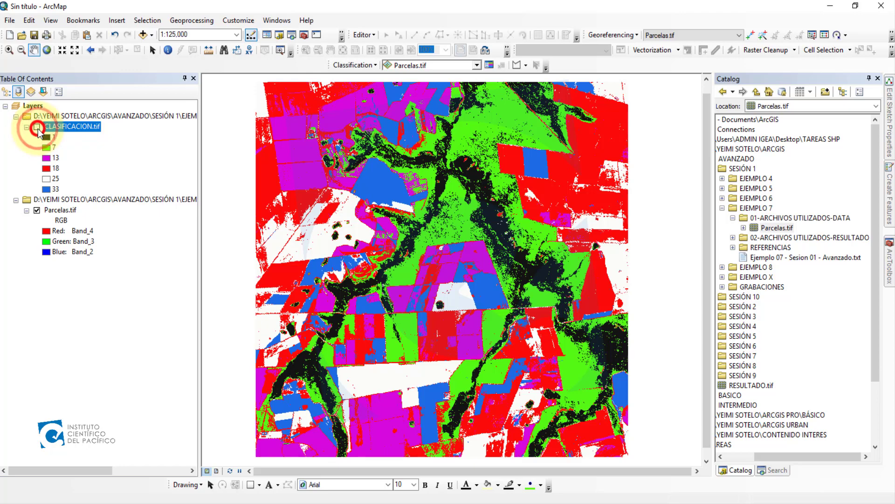
pyautogui.click(37, 128)
pyautogui.click(37, 127)
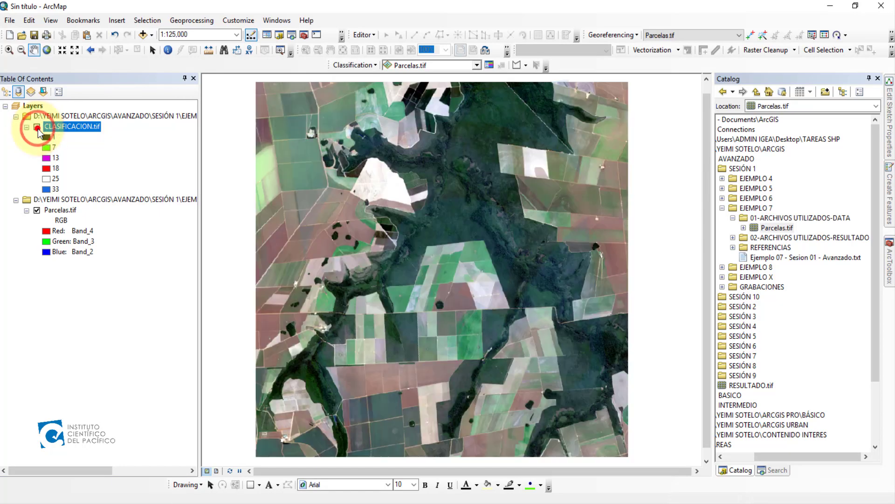
pyautogui.click(37, 128)
pyautogui.click(37, 127)
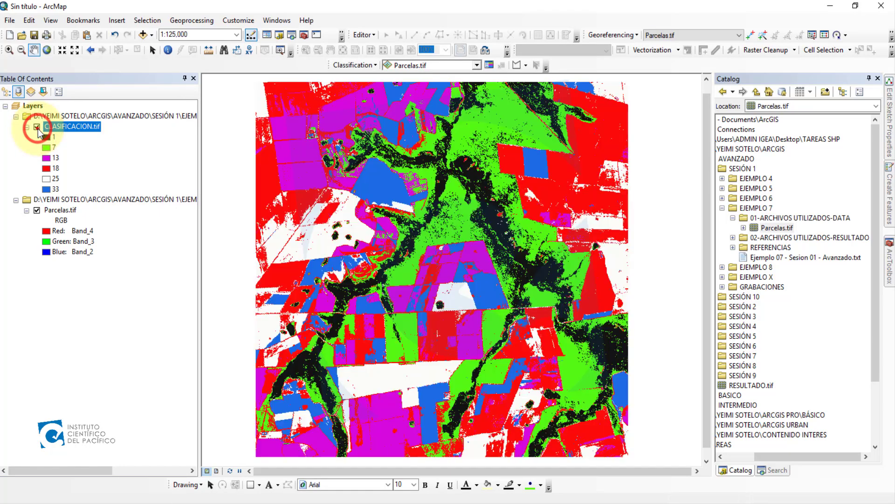
pyautogui.click(37, 128)
pyautogui.click(37, 128)
pyautogui.click(36, 127)
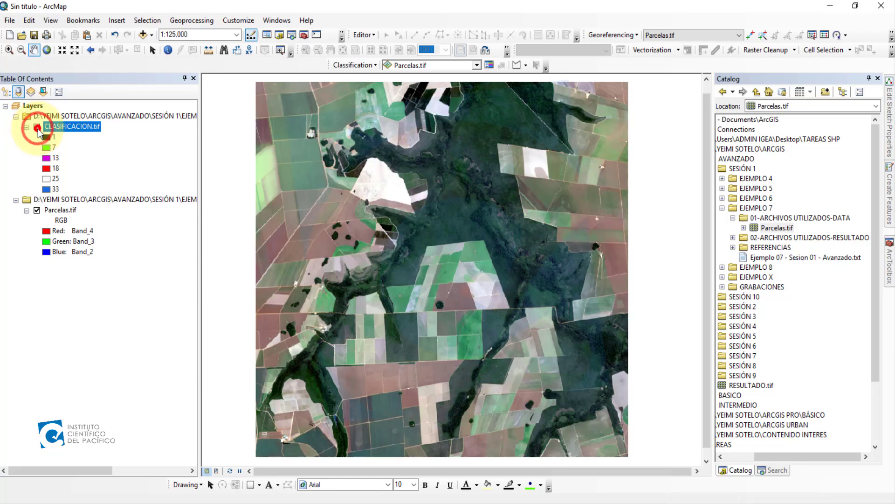
pyautogui.click(37, 127)
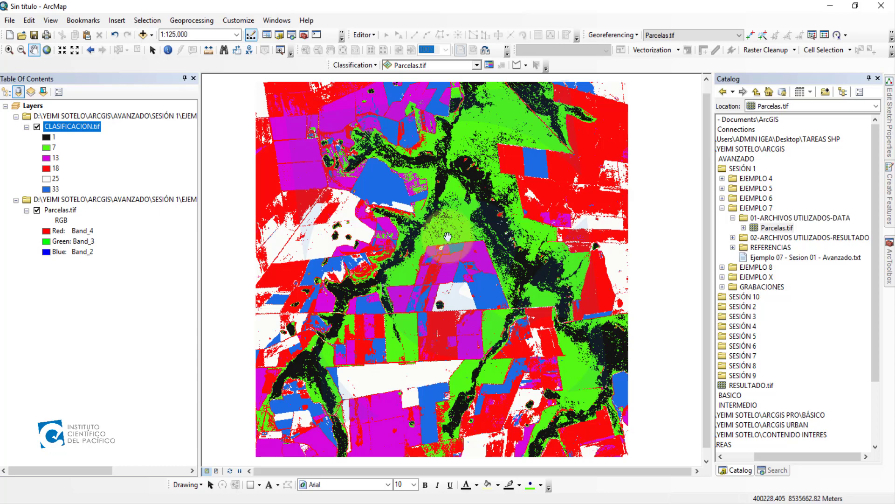
pyautogui.click(37, 126)
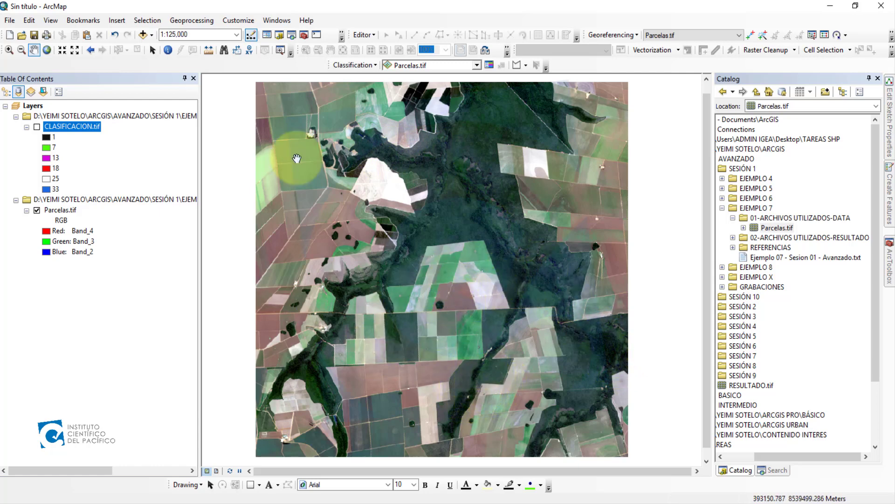
pyautogui.click(36, 127)
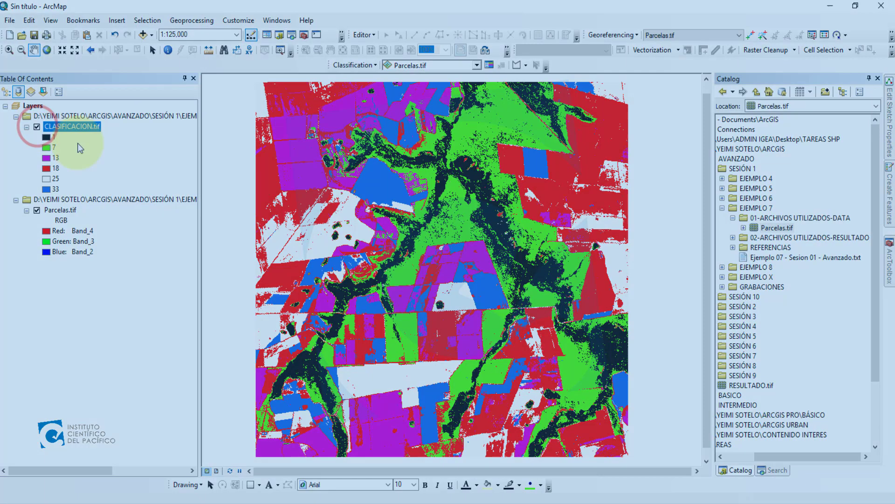